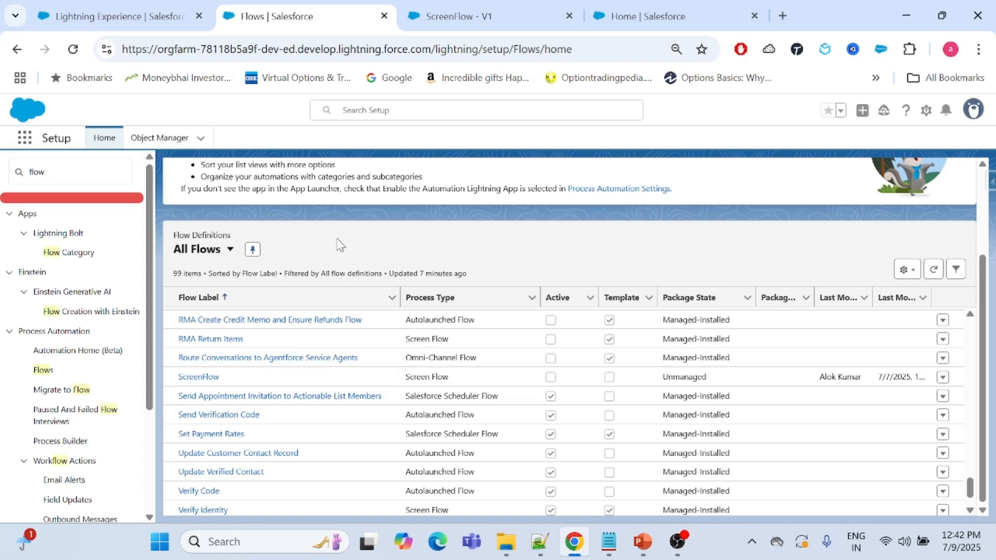
Open the OpportunityData flow from the flow list and inspect the settings of its AccountId variable.
{"action": "scroll", "coordinate": [301, 447], "scroll_direction": "up", "scroll_amount": 4}
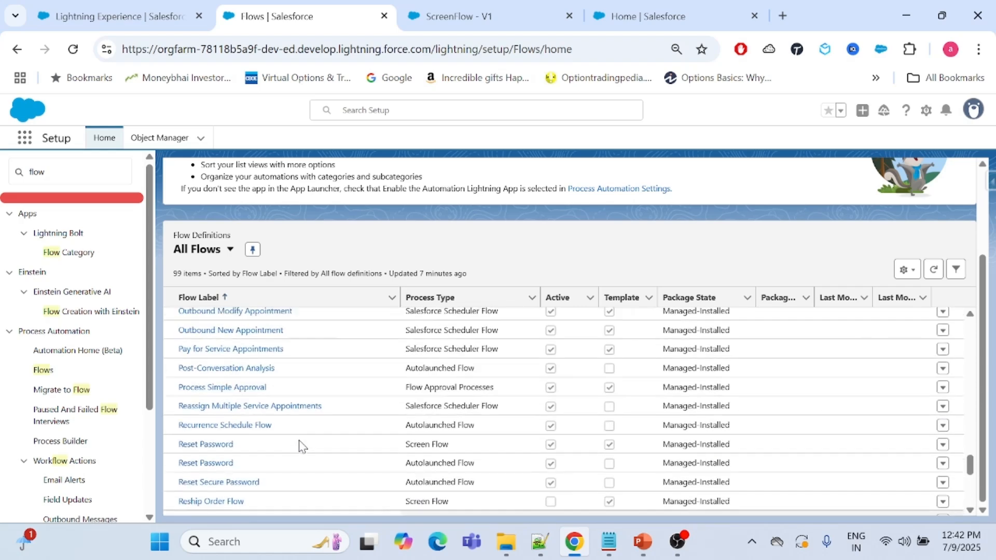
{"action": "scroll", "coordinate": [300, 447], "scroll_direction": "up", "scroll_amount": 3}
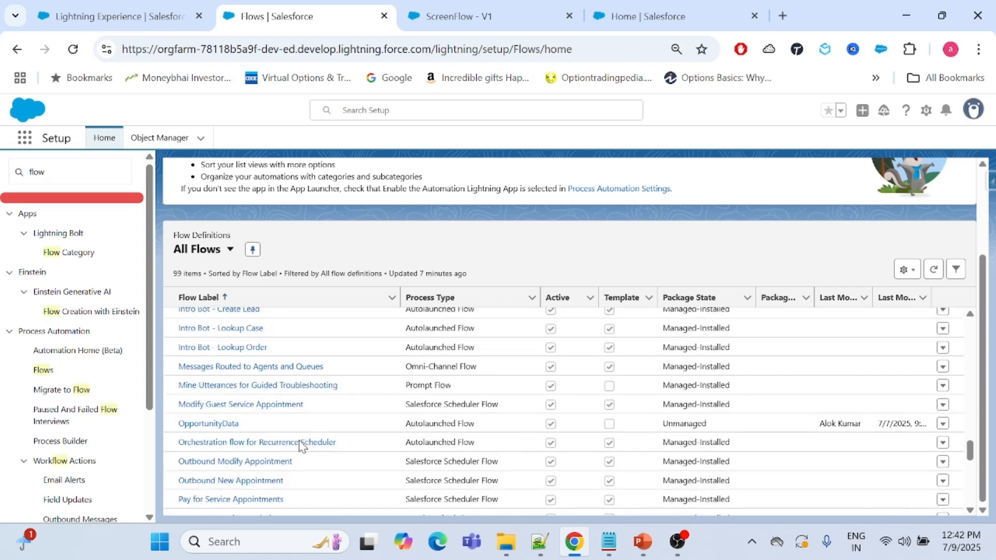
{"action": "left_click", "coordinate": [210, 424]}
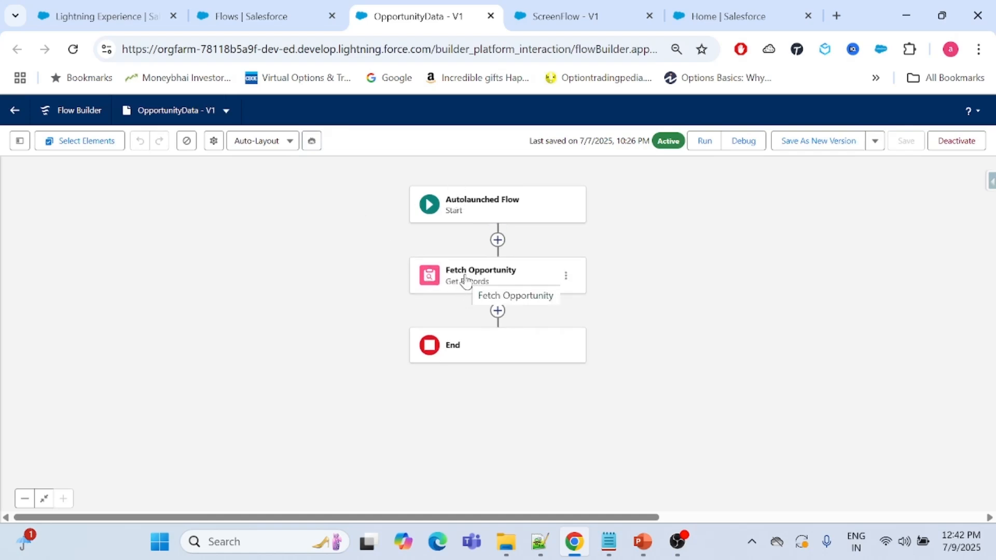
{"action": "left_click", "coordinate": [19, 140]}
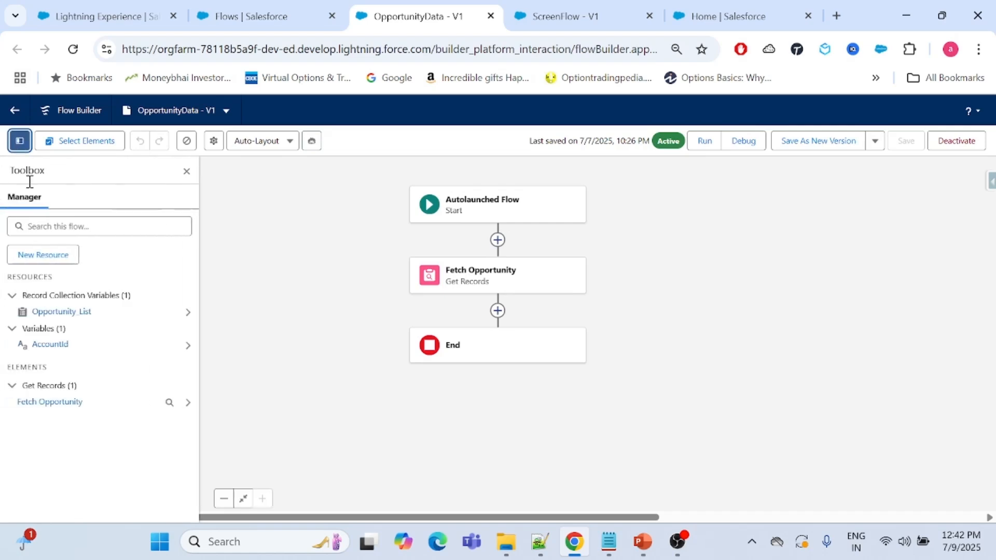
{"action": "left_click", "coordinate": [41, 346]}
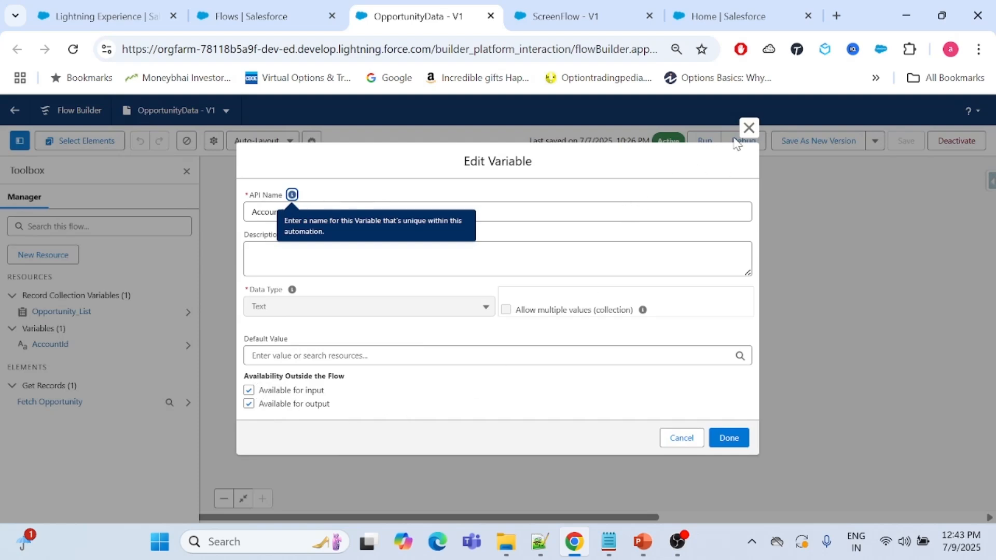
{"action": "left_click", "coordinate": [749, 128]}
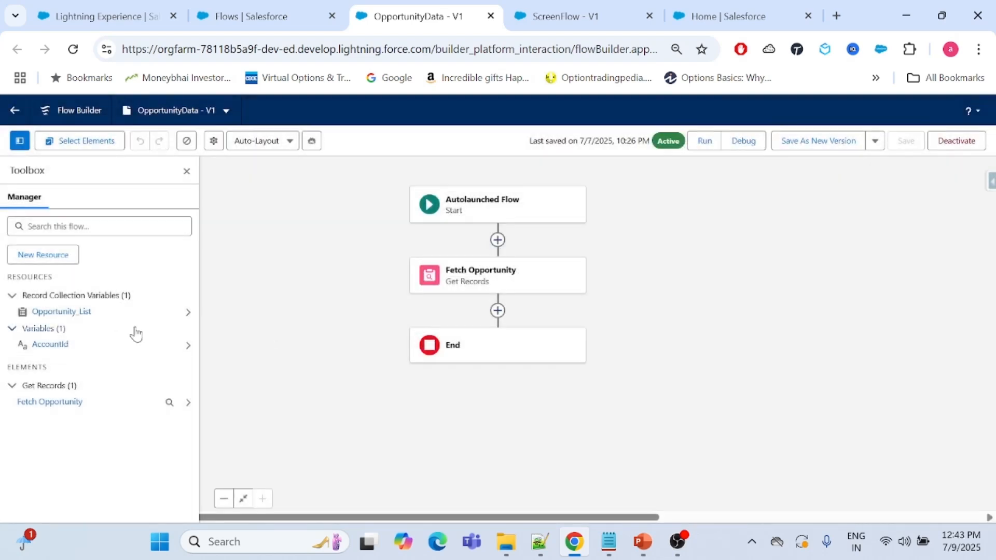
Review the configuration of the Fetch Opportunity Get Records element, dismissing the guidance popup, and close it.
{"action": "left_click", "coordinate": [534, 284]}
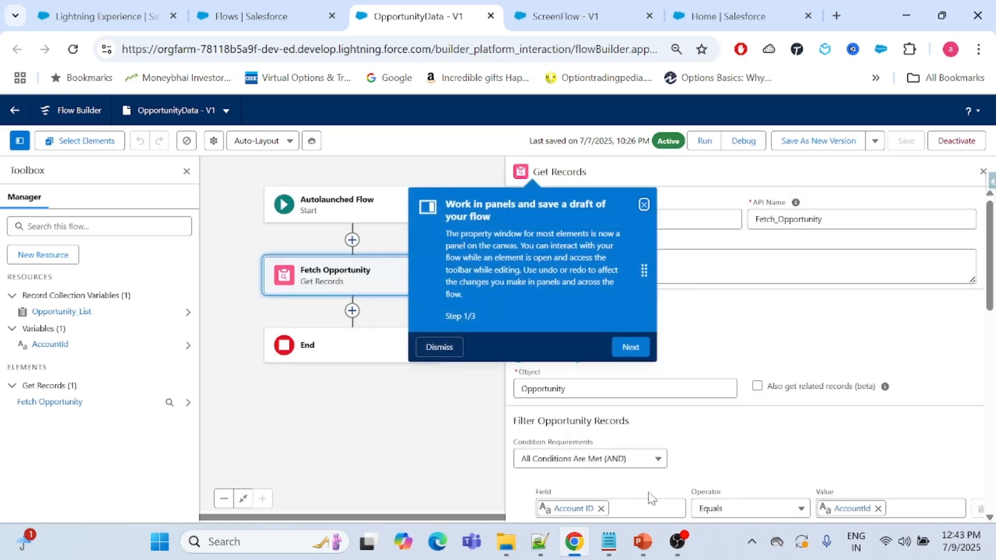
{"action": "left_click", "coordinate": [643, 205]}
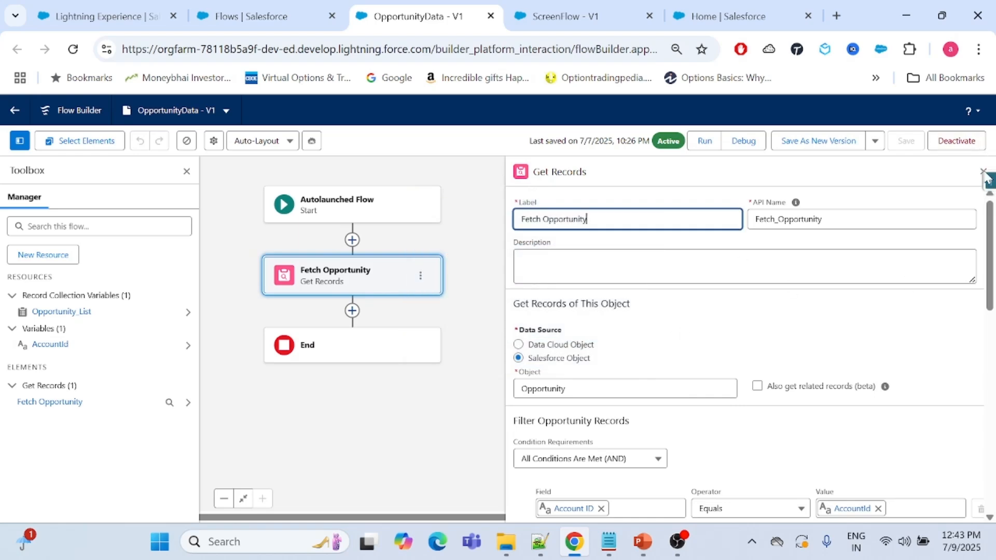
{"action": "left_click", "coordinate": [982, 171]}
{"action": "left_click", "coordinate": [626, 280]}
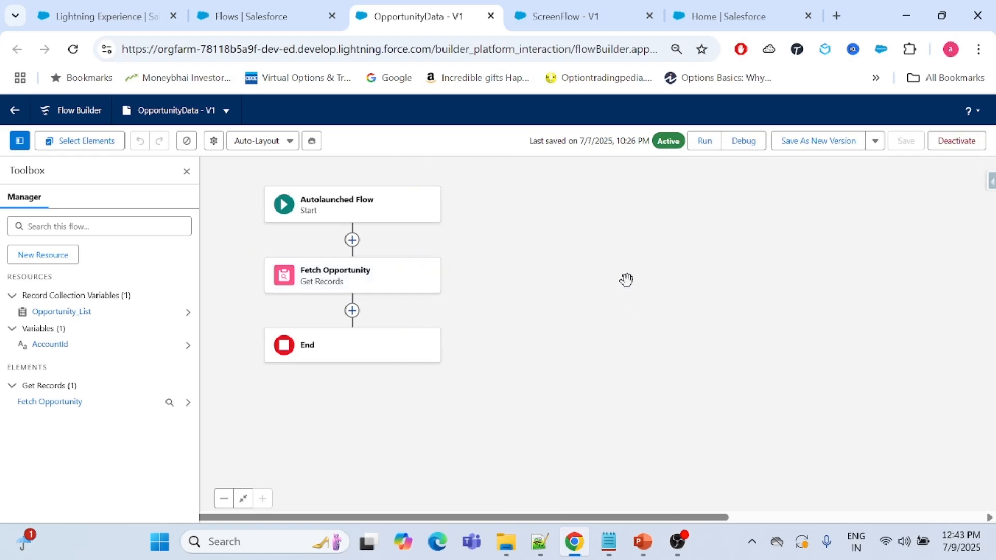
In ScreenFlow's Opportunity List screen, add a Choice Lookup component above Search Account with label and API name Demo.
{"action": "left_click", "coordinate": [554, 7]}
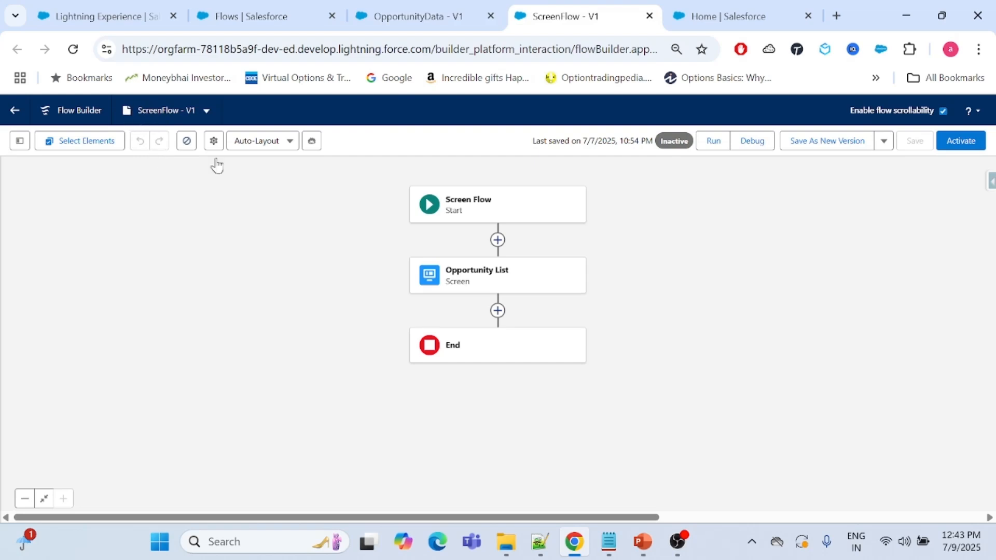
{"action": "double_click", "coordinate": [483, 283]}
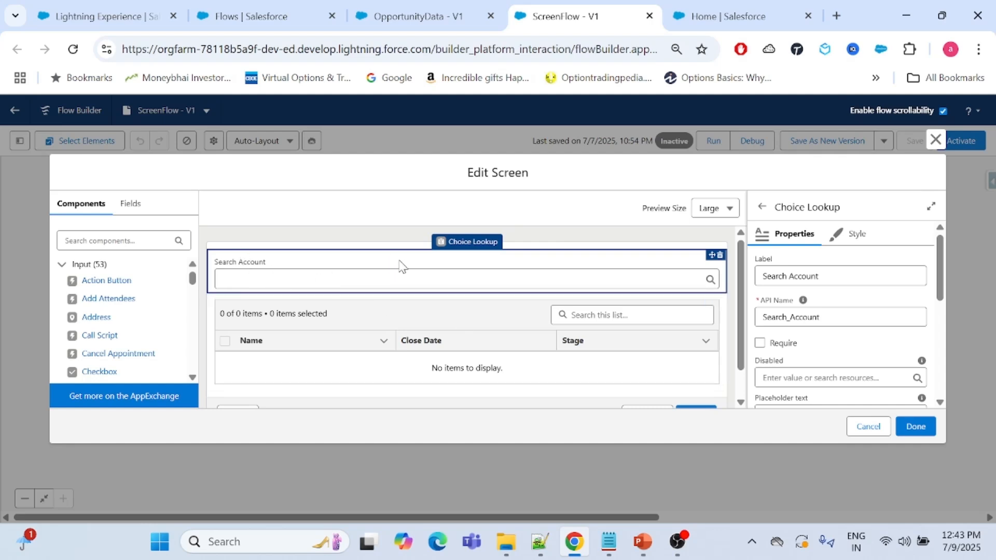
{"action": "left_click", "coordinate": [126, 241]}
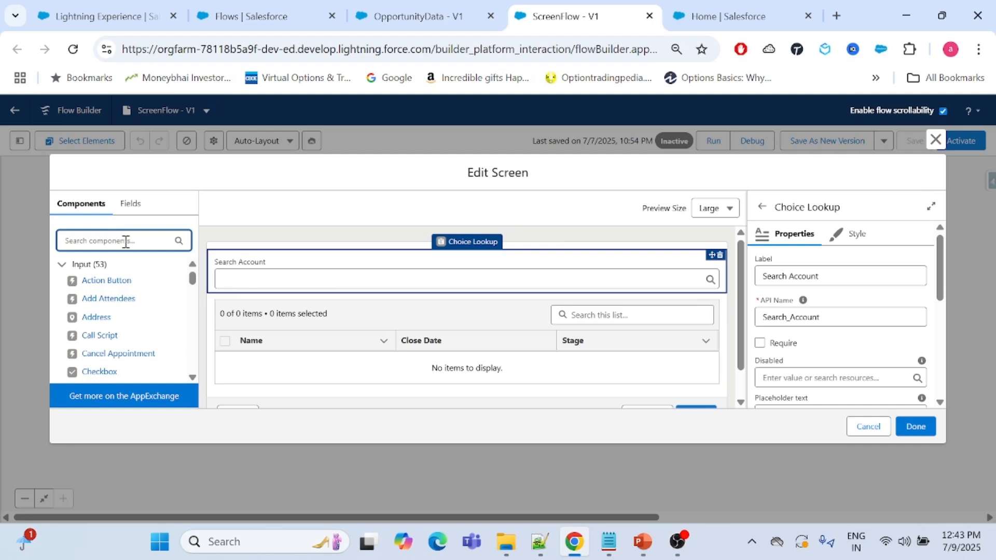
{"action": "type", "text": "choice"}
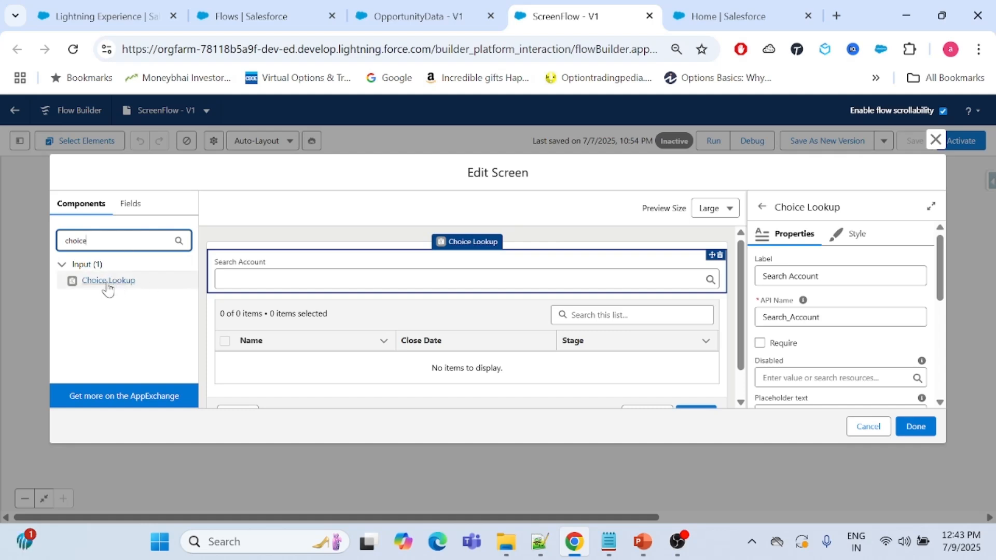
{"action": "left_click_drag", "start_coordinate": [108, 281], "coordinate": [312, 251]}
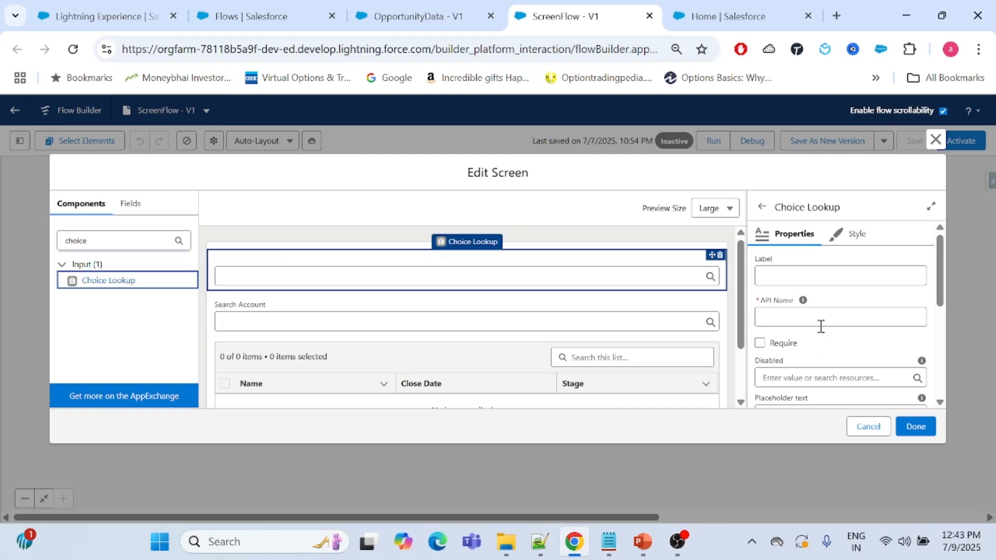
{"action": "left_click", "coordinate": [815, 274]}
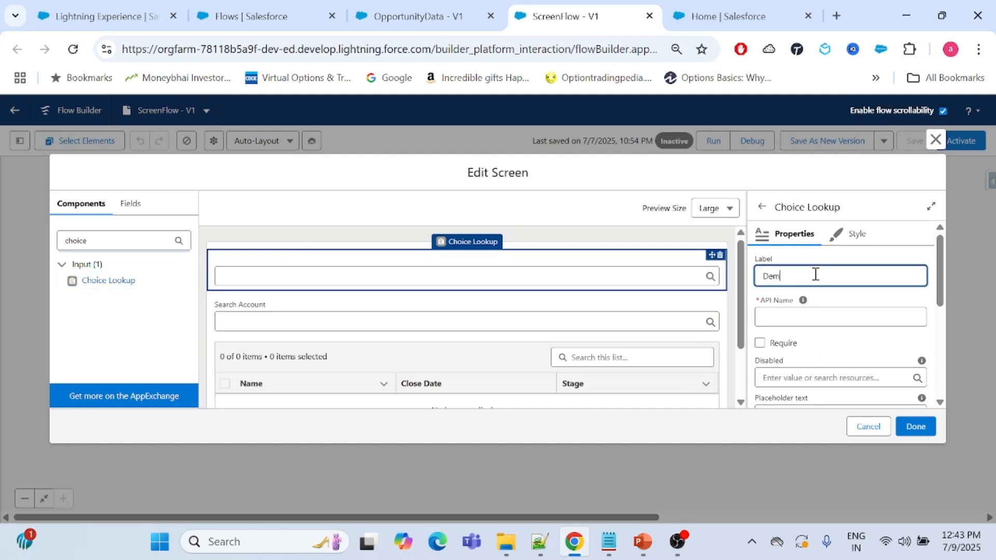
{"action": "left_click", "coordinate": [818, 319]}
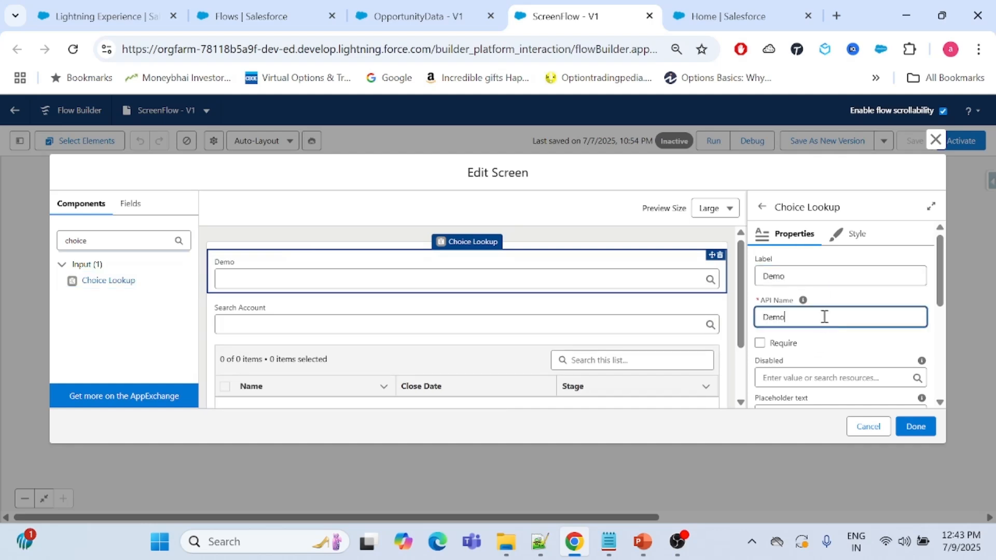
Create a new choice resource for the Demo lookup as a Record Choice Set with API name Demochoice.
{"action": "scroll", "coordinate": [823, 319], "scroll_direction": "down", "scroll_amount": 2}
{"action": "scroll", "coordinate": [793, 309], "scroll_direction": "down", "scroll_amount": 2}
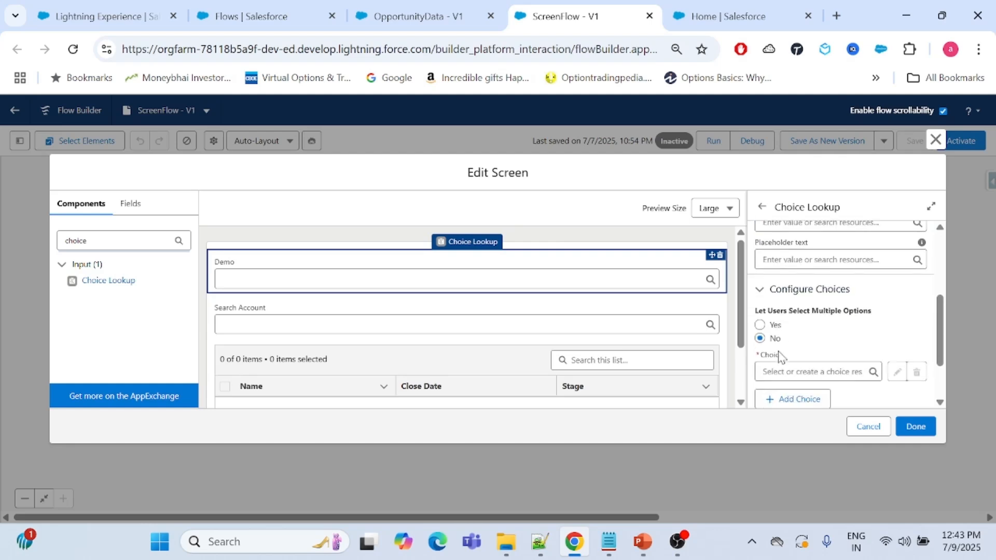
{"action": "left_click", "coordinate": [797, 371]}
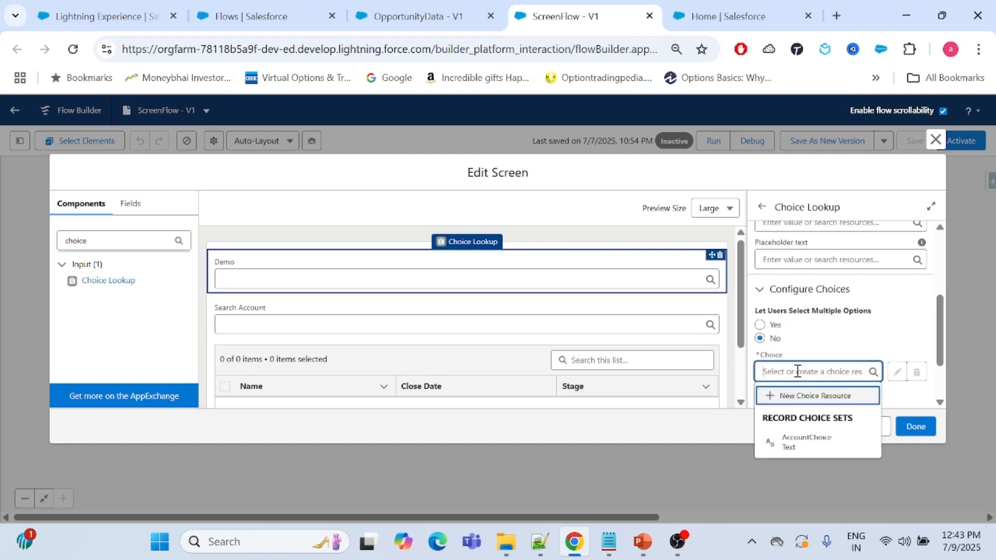
{"action": "left_click", "coordinate": [785, 395]}
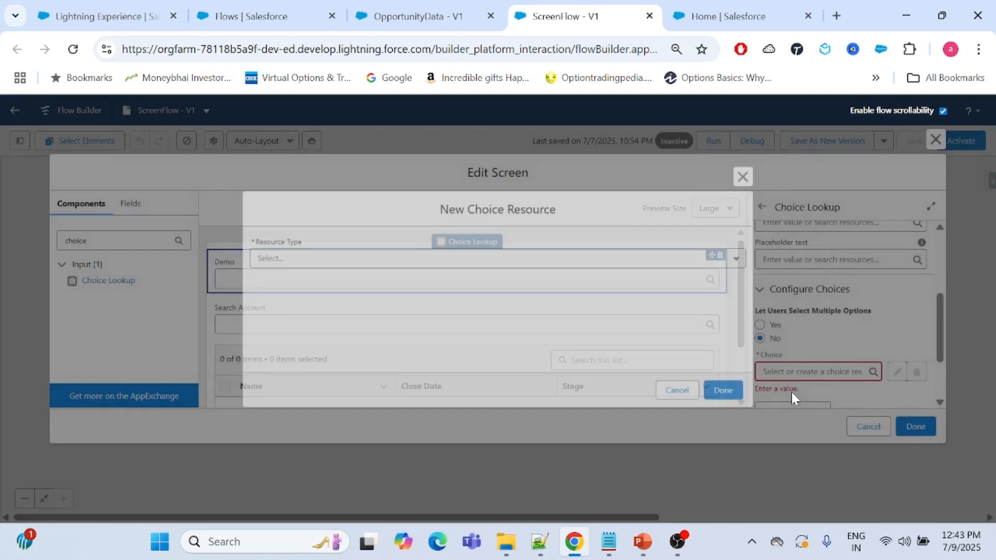
{"action": "left_click", "coordinate": [480, 259]}
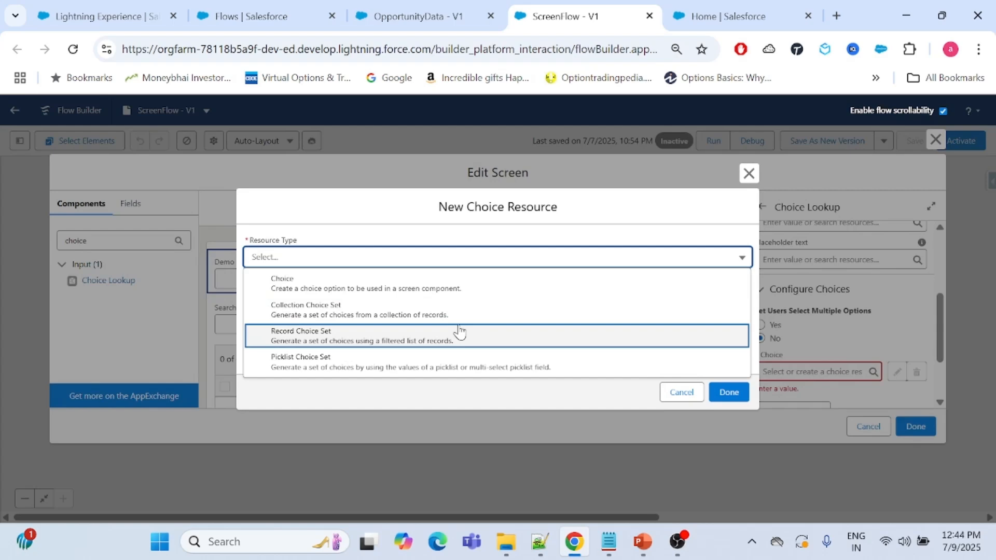
{"action": "left_click", "coordinate": [362, 342]}
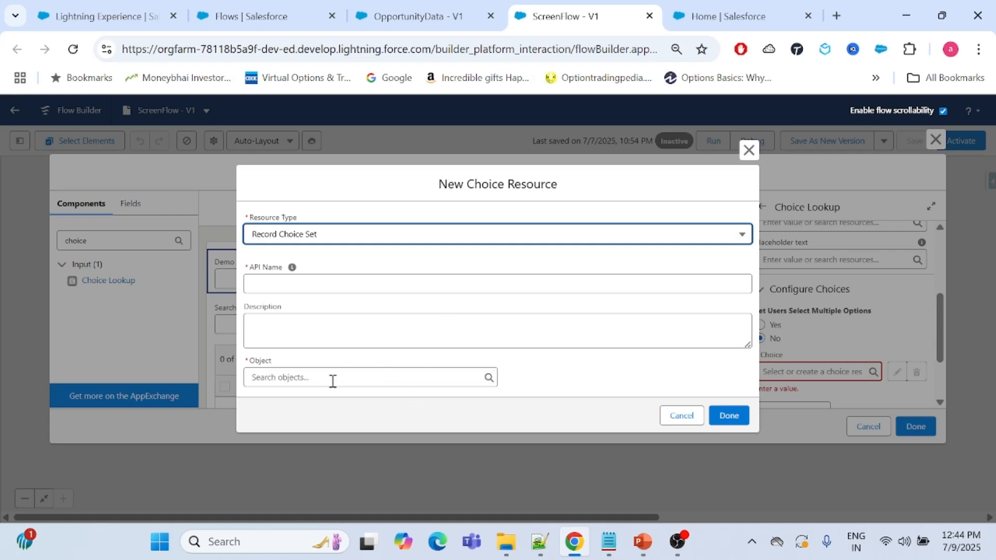
{"action": "left_click", "coordinate": [290, 287]}
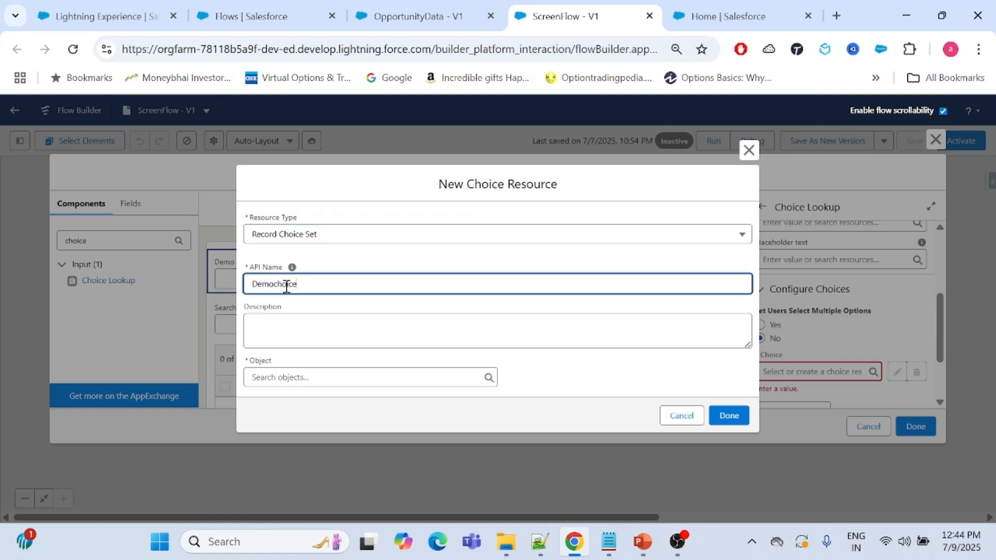
Set the record choice set's object to Account.
{"action": "left_click", "coordinate": [301, 378]}
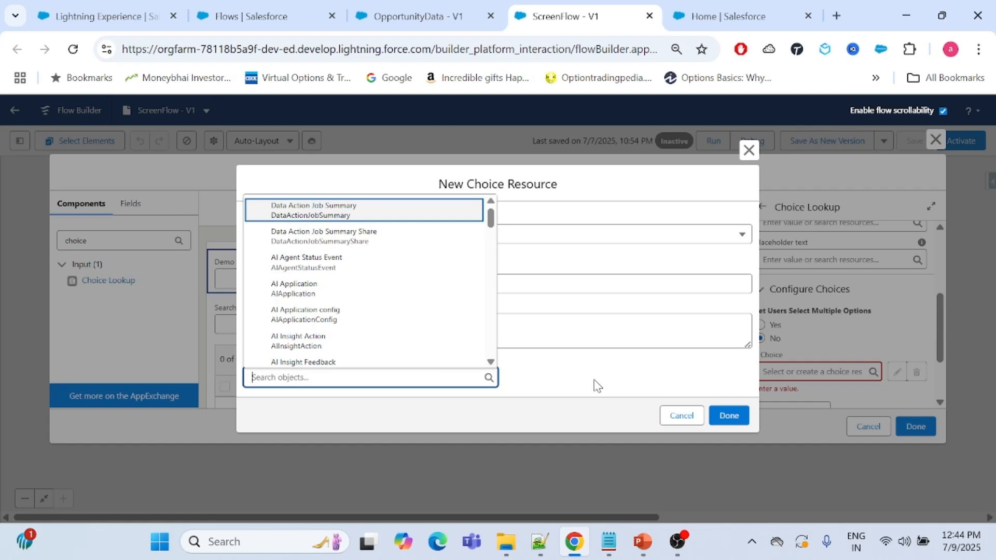
{"action": "type", "text": "accout"}
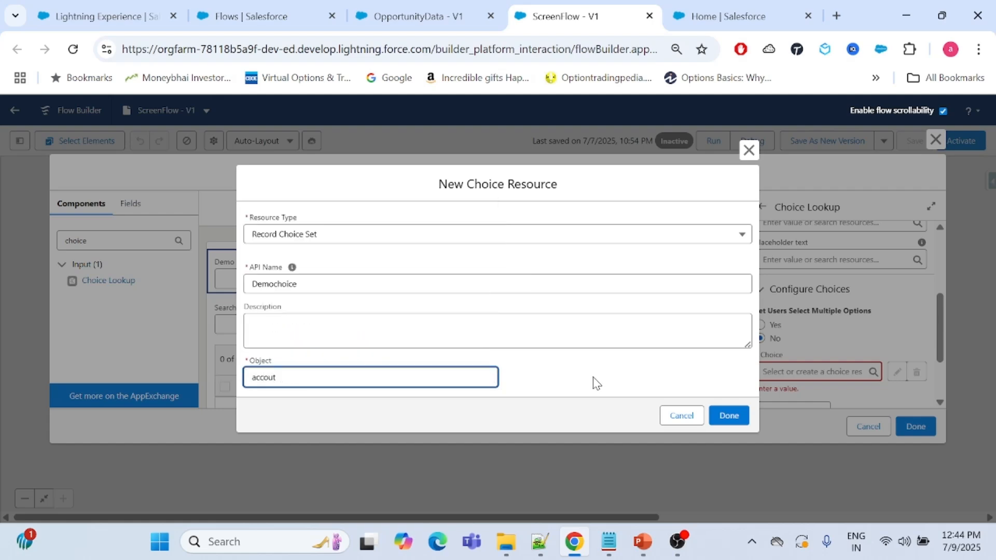
{"action": "key", "text": "BackSpace"}
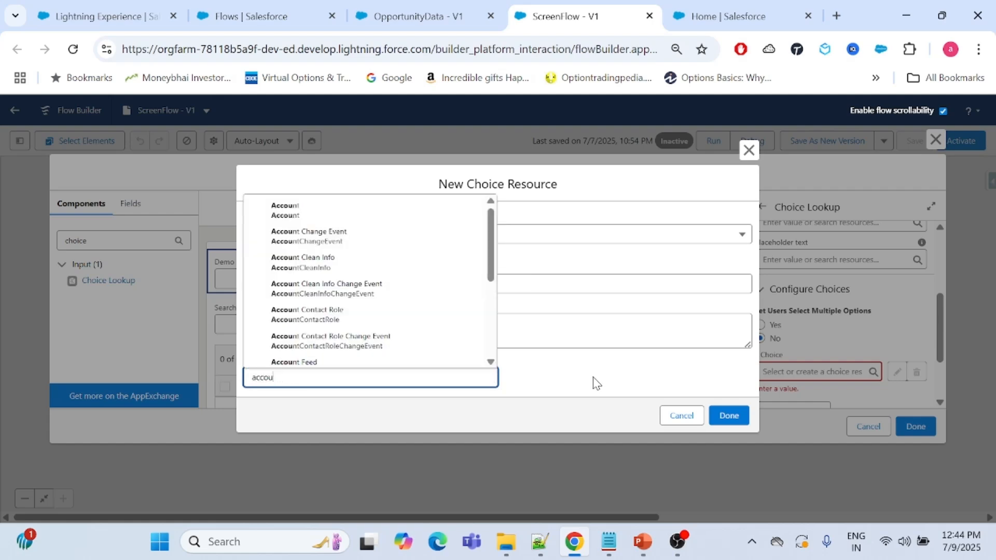
{"action": "left_click", "coordinate": [363, 207]}
Examine the choice set's filter conditions, sort order, maximum number of choices and Configure Each Choice section.
{"action": "scroll", "coordinate": [502, 369], "scroll_direction": "down", "scroll_amount": 4}
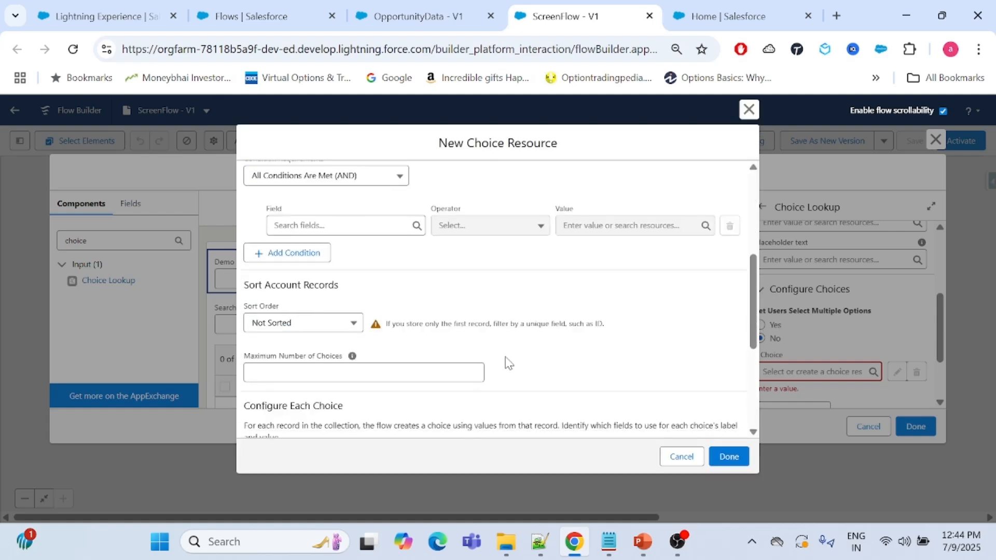
{"action": "scroll", "coordinate": [507, 345], "scroll_direction": "up", "scroll_amount": 2}
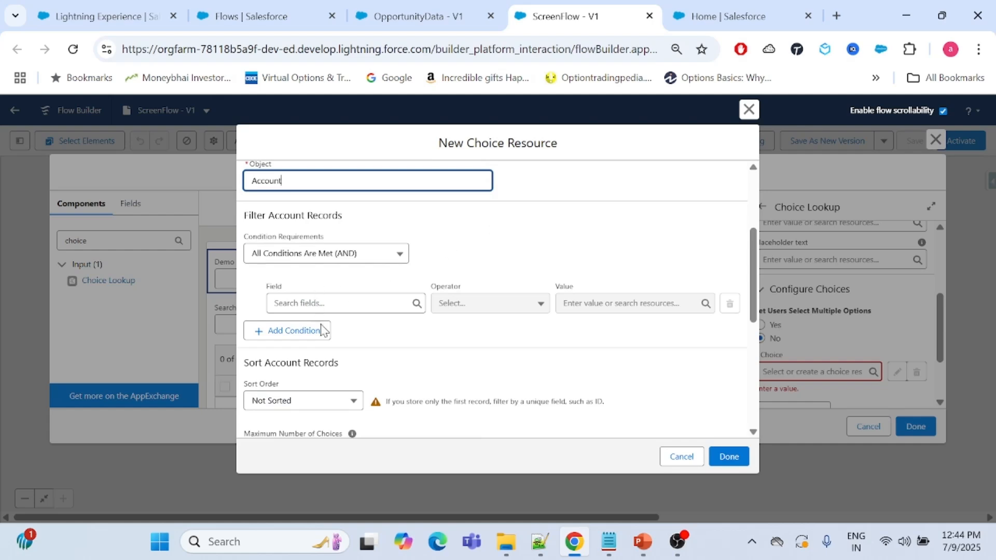
{"action": "scroll", "coordinate": [413, 343], "scroll_direction": "down", "scroll_amount": 3}
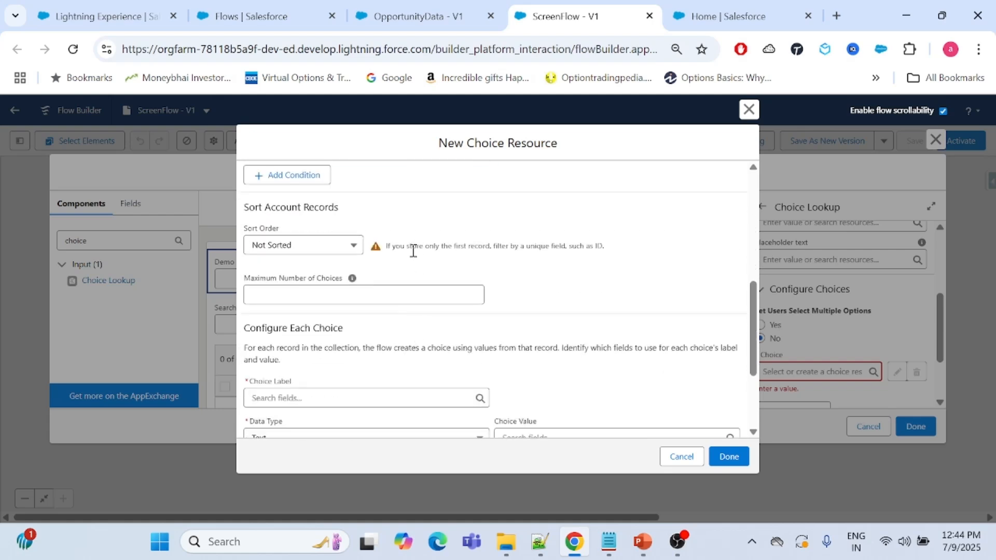
{"action": "left_click", "coordinate": [306, 246]}
{"action": "left_click", "coordinate": [309, 248]}
{"action": "mouse_move", "coordinate": [353, 281]}
{"action": "scroll", "coordinate": [481, 314], "scroll_direction": "down", "scroll_amount": 2}
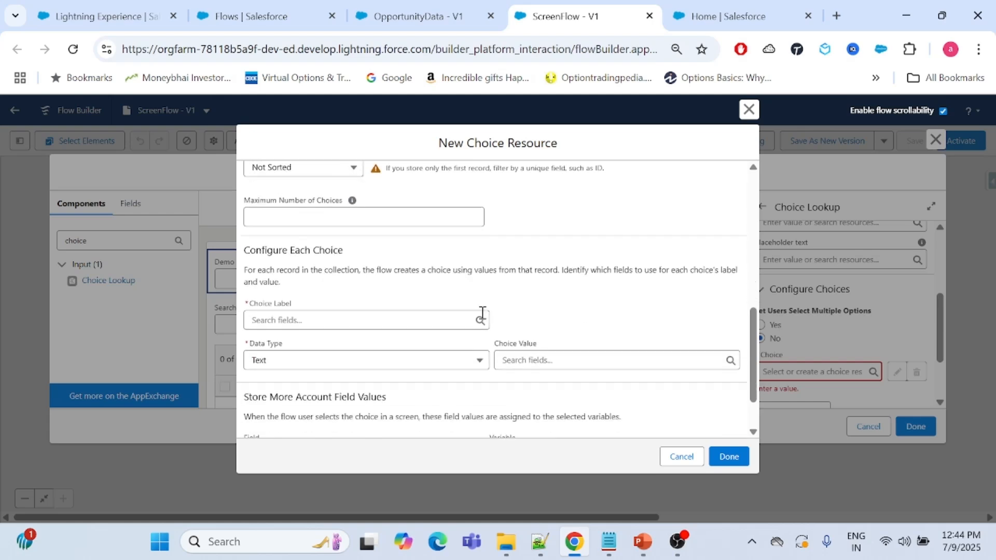
{"action": "left_click_drag", "start_coordinate": [245, 249], "coordinate": [343, 251]}
{"action": "left_click", "coordinate": [402, 267]}
Configure each choice to use the Name field as its label and the Id field as its value.
{"action": "left_click", "coordinate": [352, 319]}
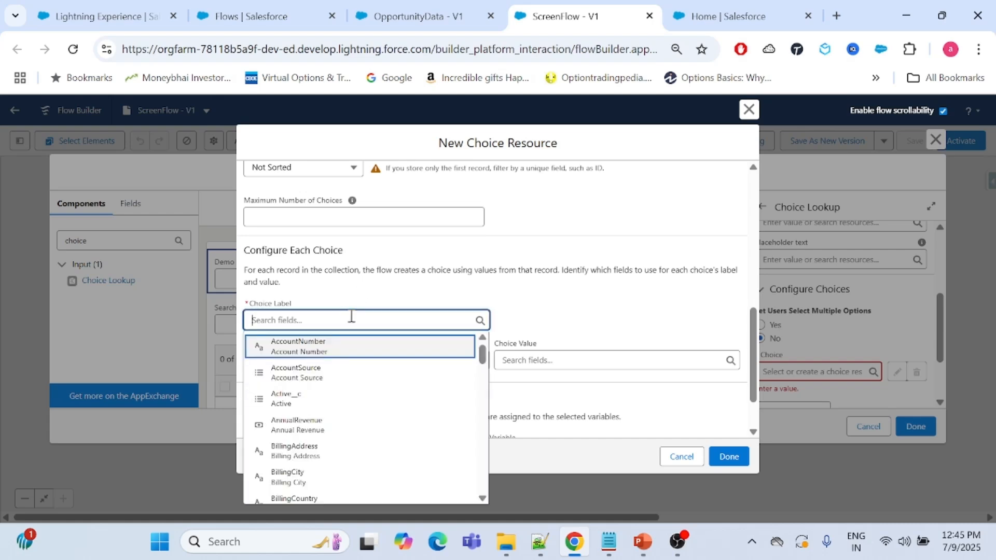
{"action": "type", "text": "name"}
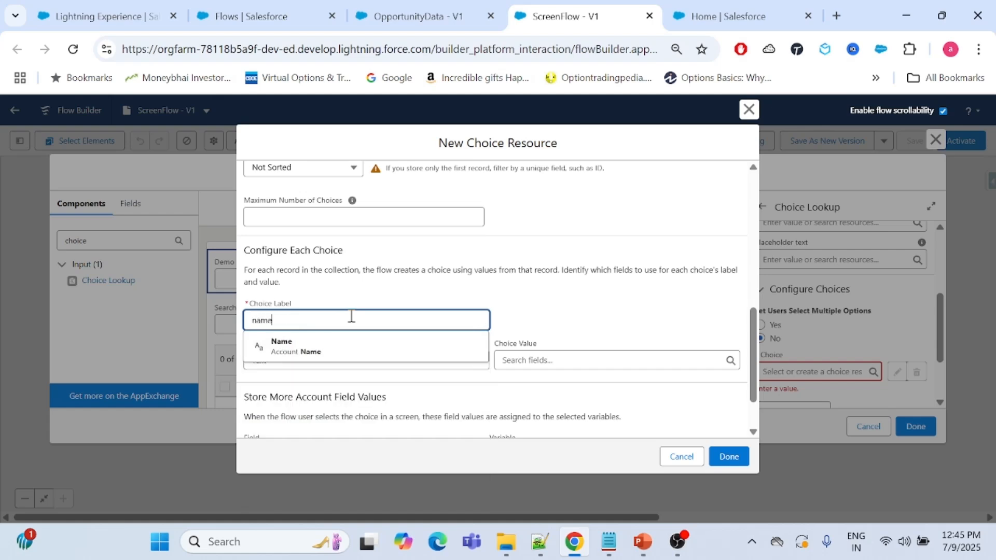
{"action": "left_click", "coordinate": [375, 352]}
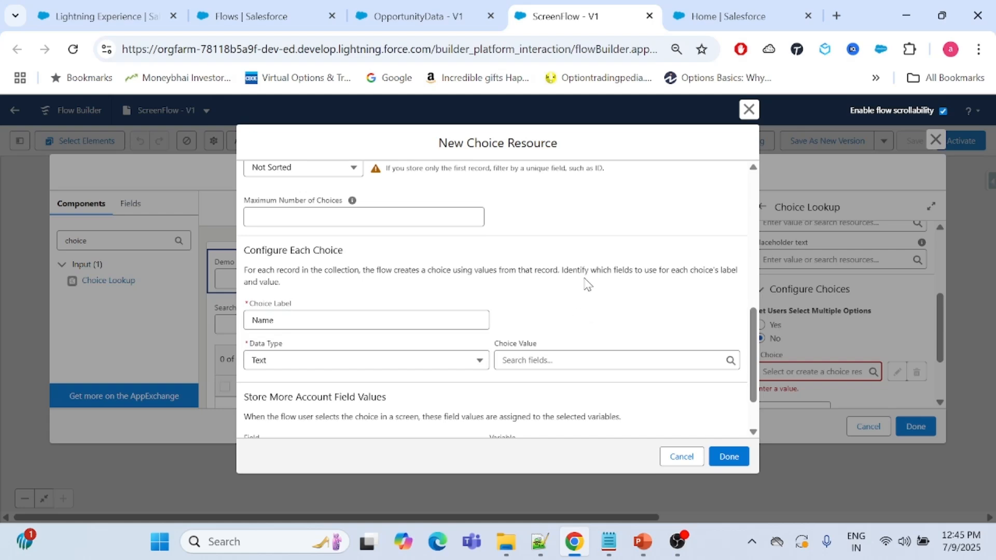
{"action": "left_click", "coordinate": [548, 352]}
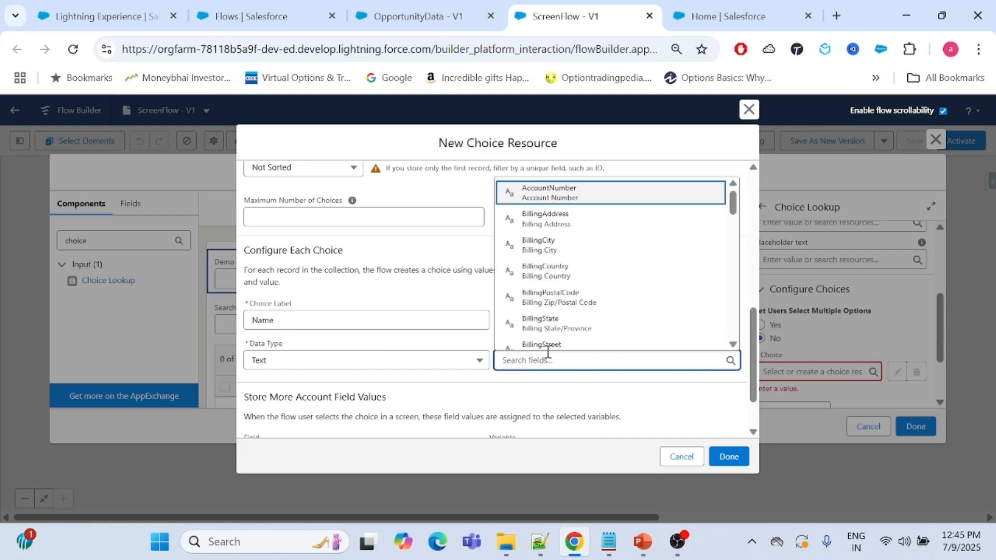
{"action": "type", "text": "Id"}
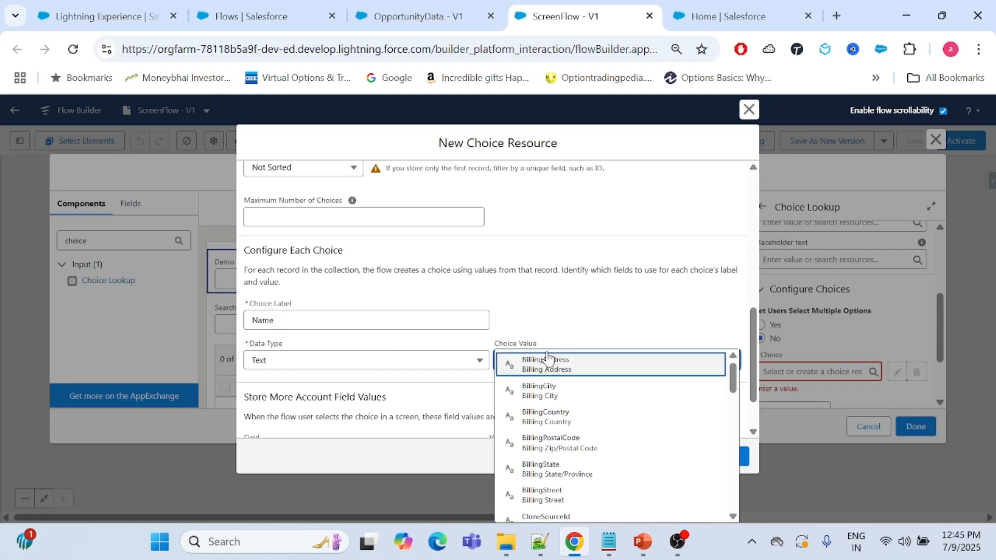
{"action": "left_click", "coordinate": [567, 444]}
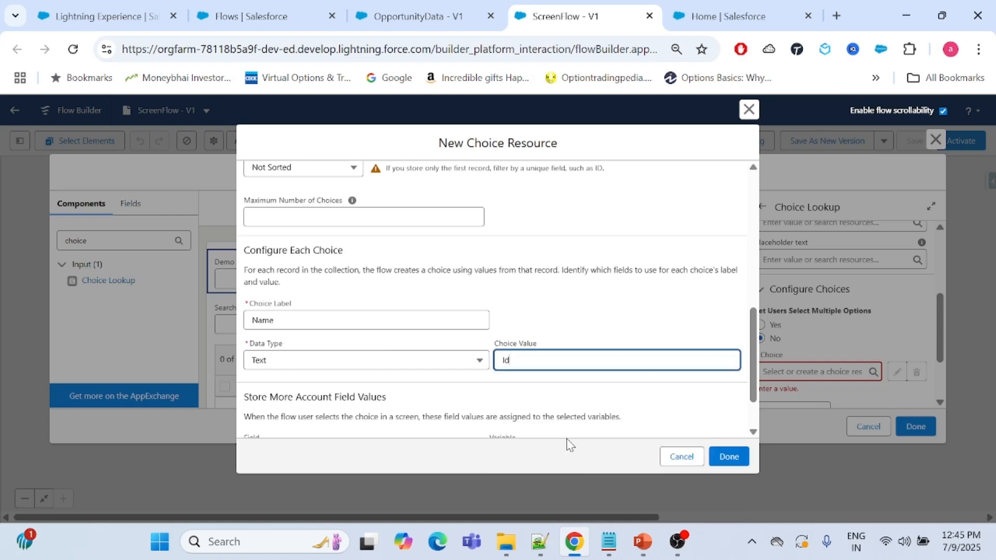
Discard the new choice resource and delete the Demo choice lookup from the screen.
{"action": "scroll", "coordinate": [528, 320], "scroll_direction": "down", "scroll_amount": 1}
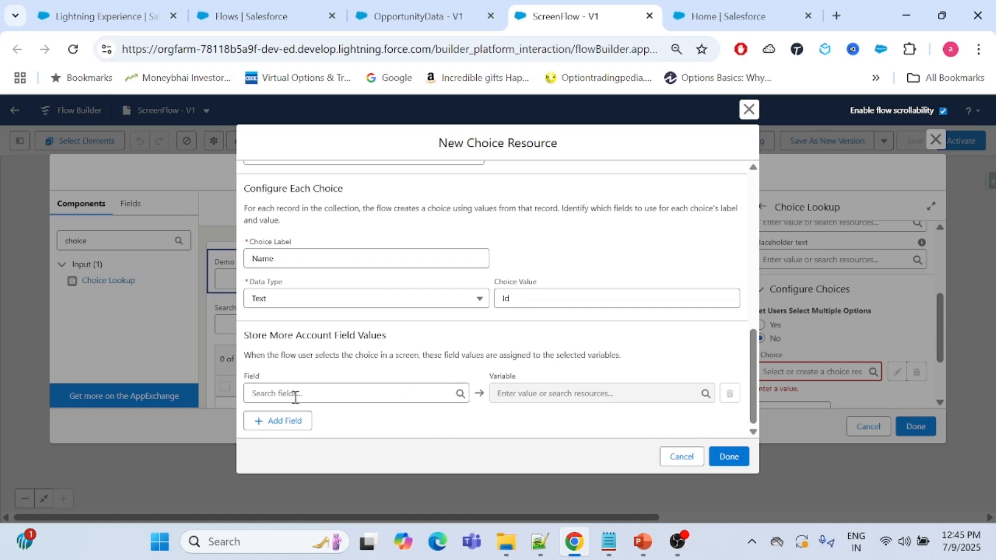
{"action": "left_click", "coordinate": [748, 109]}
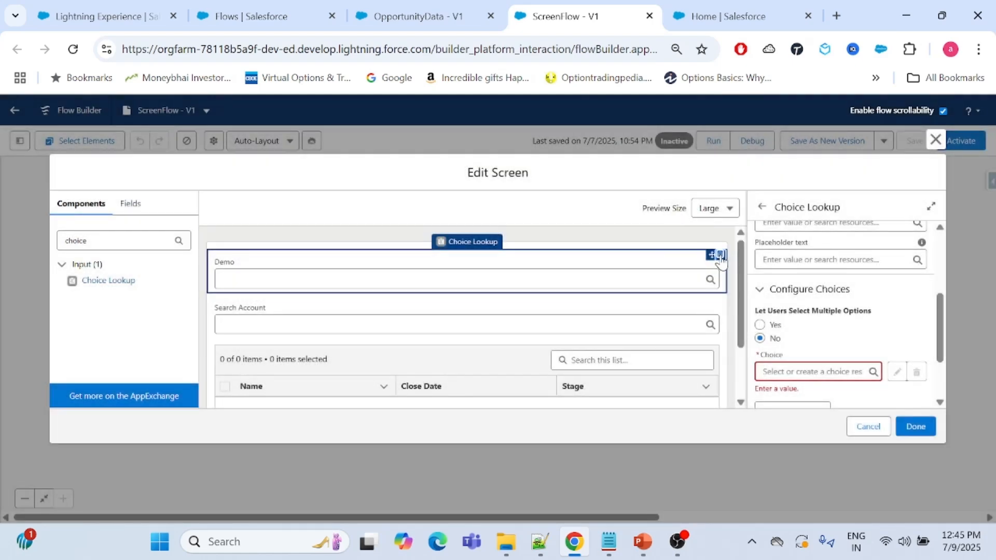
{"action": "left_click", "coordinate": [720, 255]}
{"action": "left_click", "coordinate": [596, 333]}
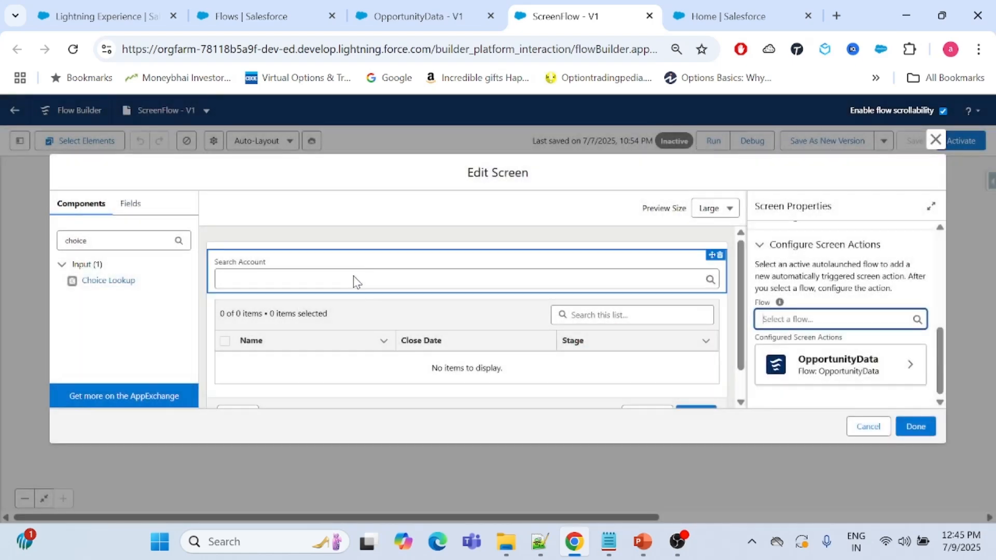
Review the Search Account lookup's properties and its configured choice, and close the screen editor.
{"action": "left_click", "coordinate": [373, 263]}
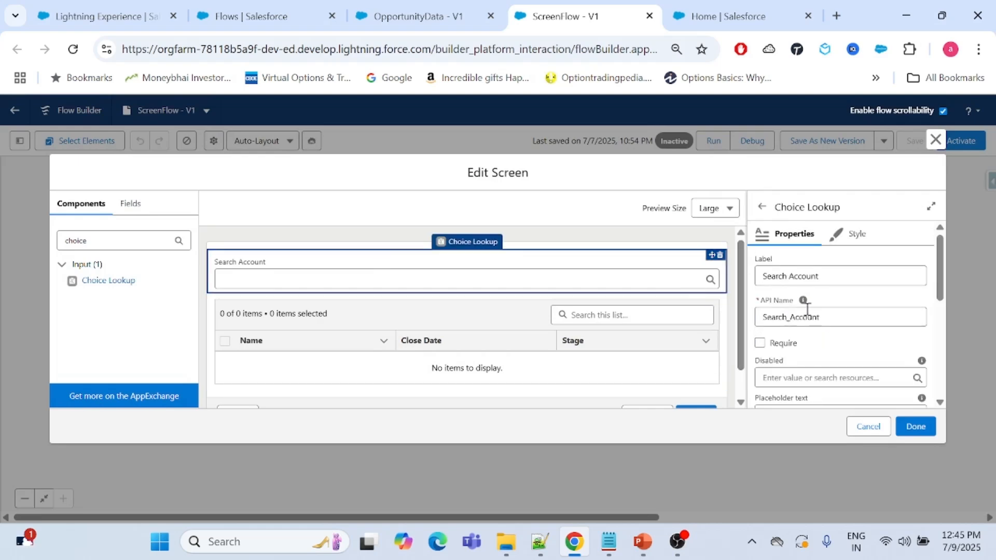
{"action": "scroll", "coordinate": [809, 311], "scroll_direction": "down", "scroll_amount": 3}
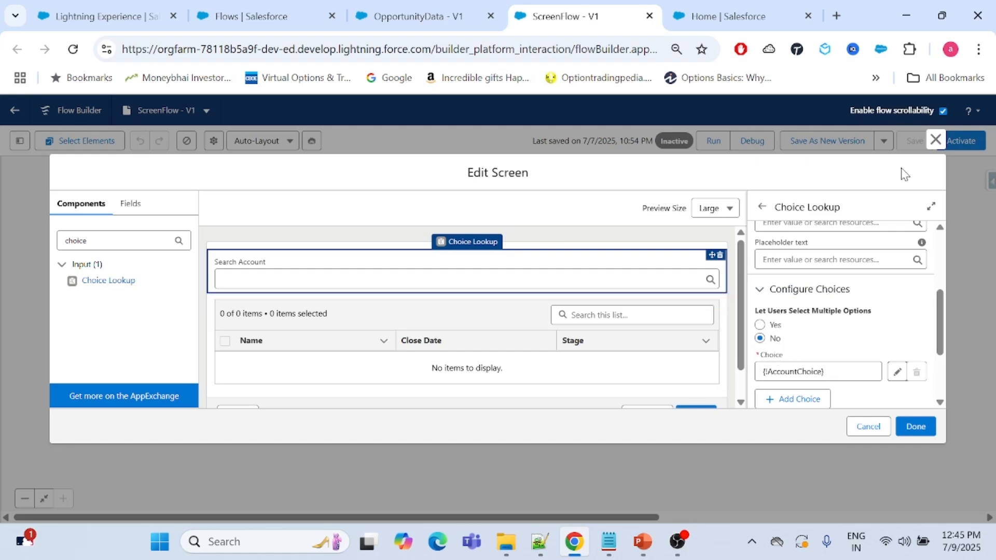
{"action": "left_click", "coordinate": [935, 140]}
Open the AccountChoice record choice set and review its object, filter, sort order, choice label and choice value.
{"action": "left_click", "coordinate": [19, 140]}
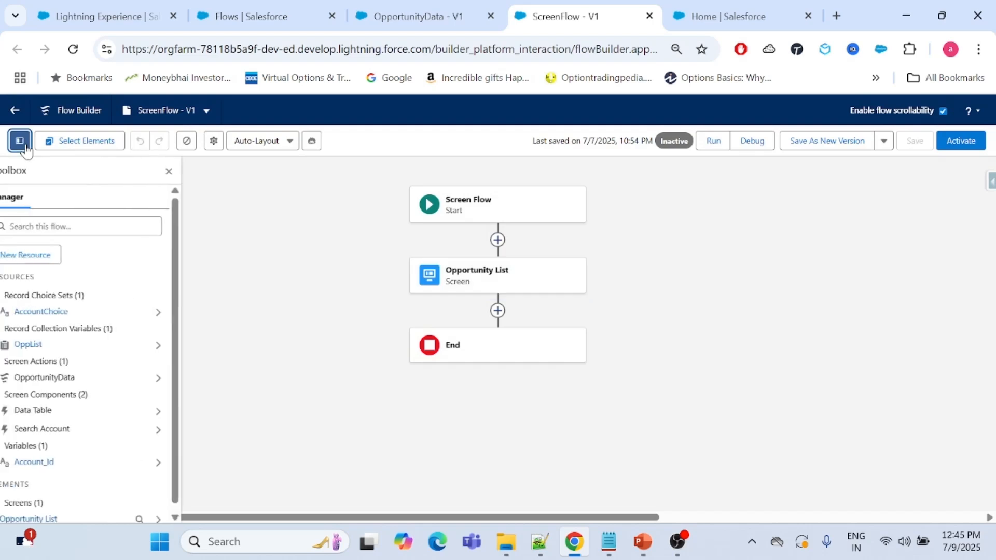
{"action": "left_click", "coordinate": [59, 312]}
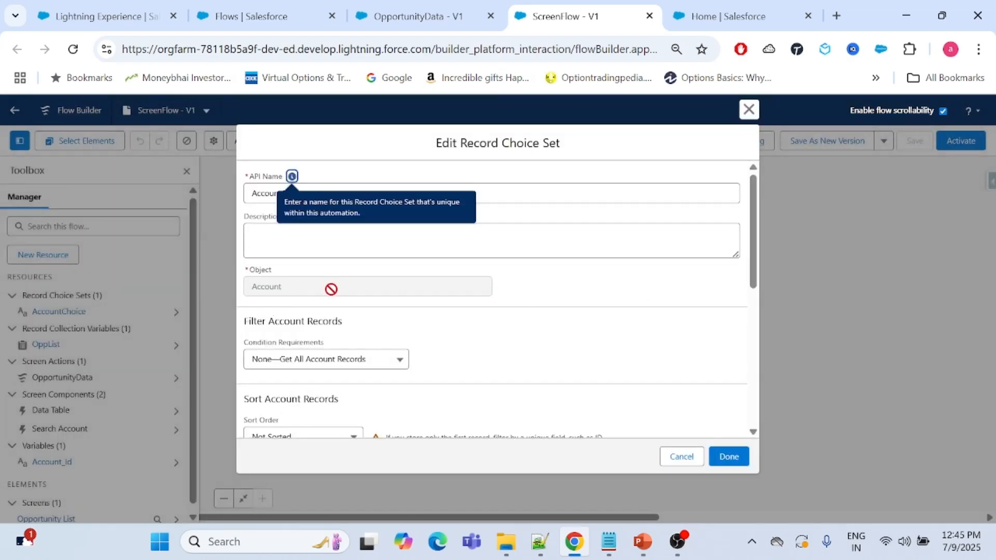
{"action": "scroll", "coordinate": [498, 347], "scroll_direction": "down", "scroll_amount": 2}
{"action": "scroll", "coordinate": [498, 346], "scroll_direction": "down", "scroll_amount": 1}
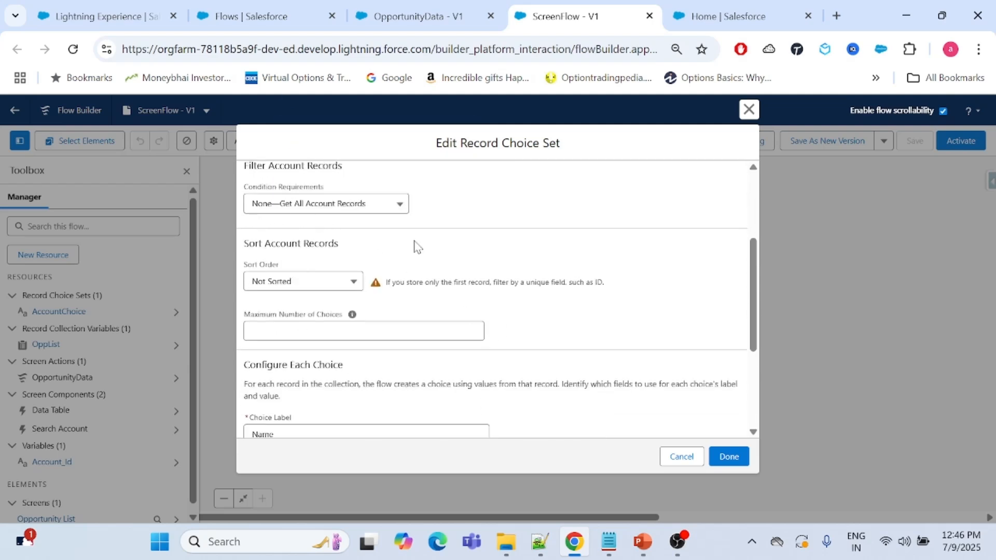
{"action": "scroll", "coordinate": [498, 337], "scroll_direction": "down", "scroll_amount": 1}
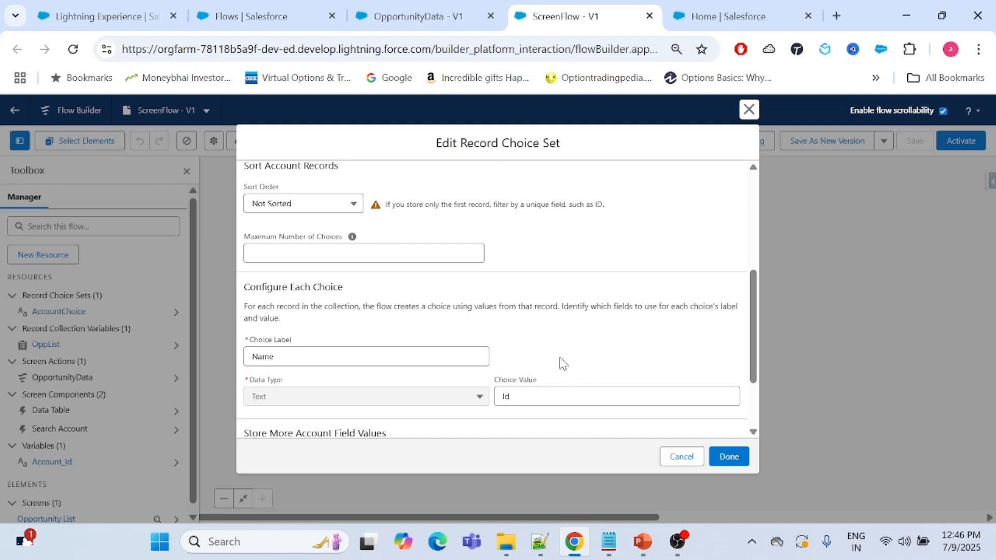
{"action": "scroll", "coordinate": [563, 363], "scroll_direction": "down", "scroll_amount": 2}
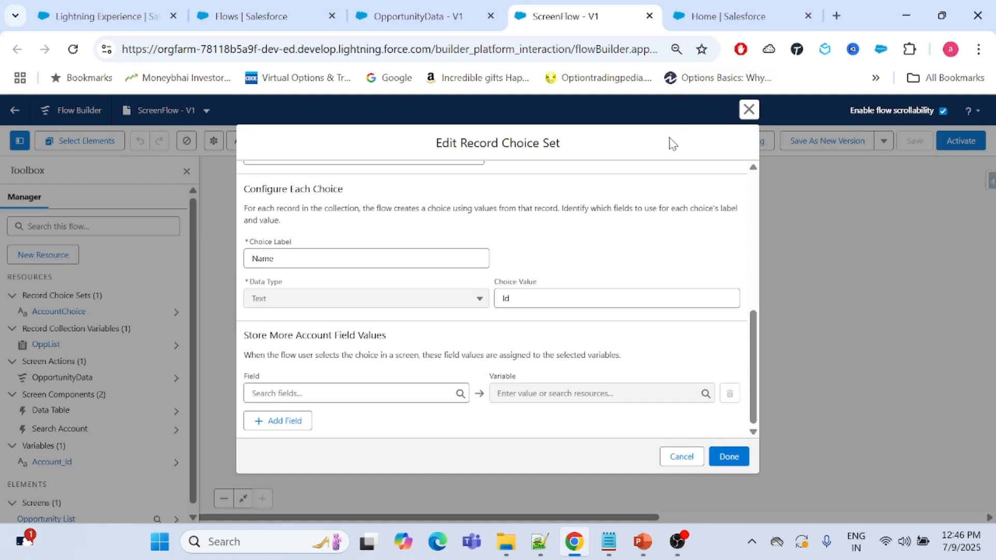
{"action": "left_click", "coordinate": [749, 110]}
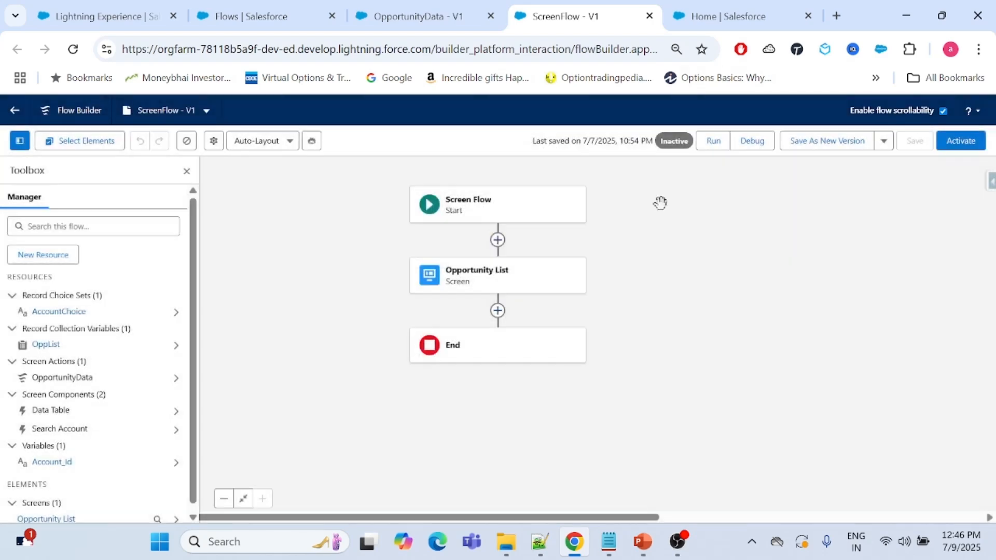
Reopen the Opportunity List screen and inspect its Search Account lookup and opportunity data table.
{"action": "double_click", "coordinate": [502, 275]}
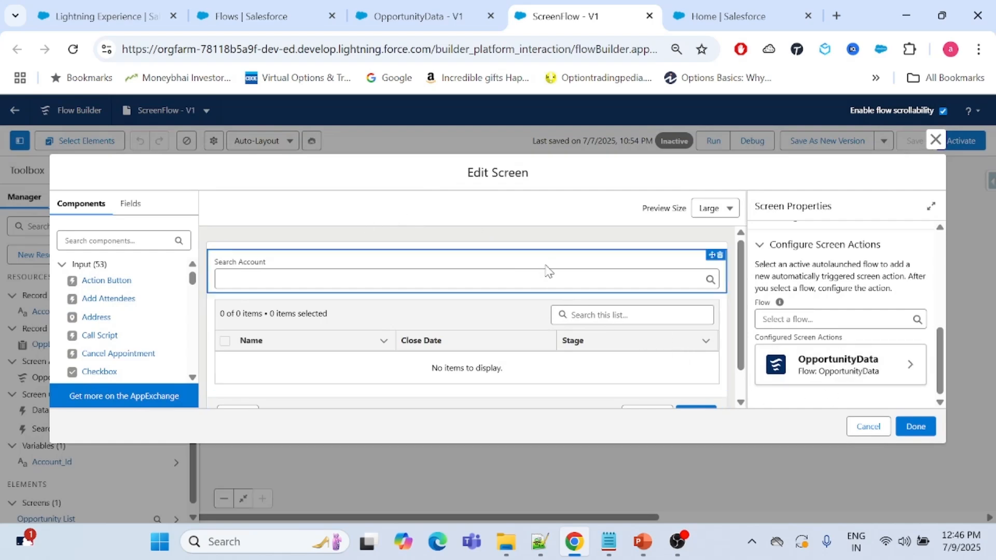
{"action": "left_click", "coordinate": [334, 257]}
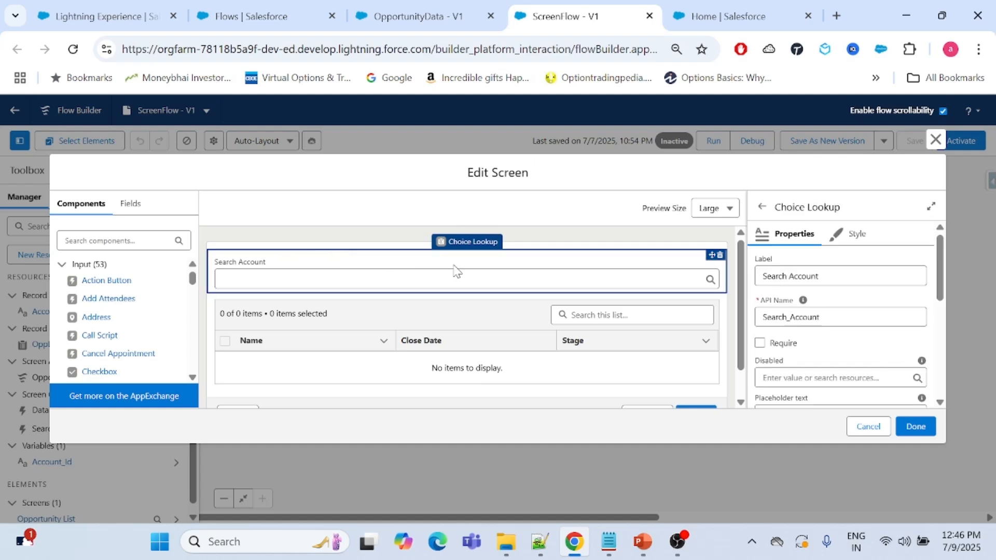
{"action": "left_click", "coordinate": [585, 248]}
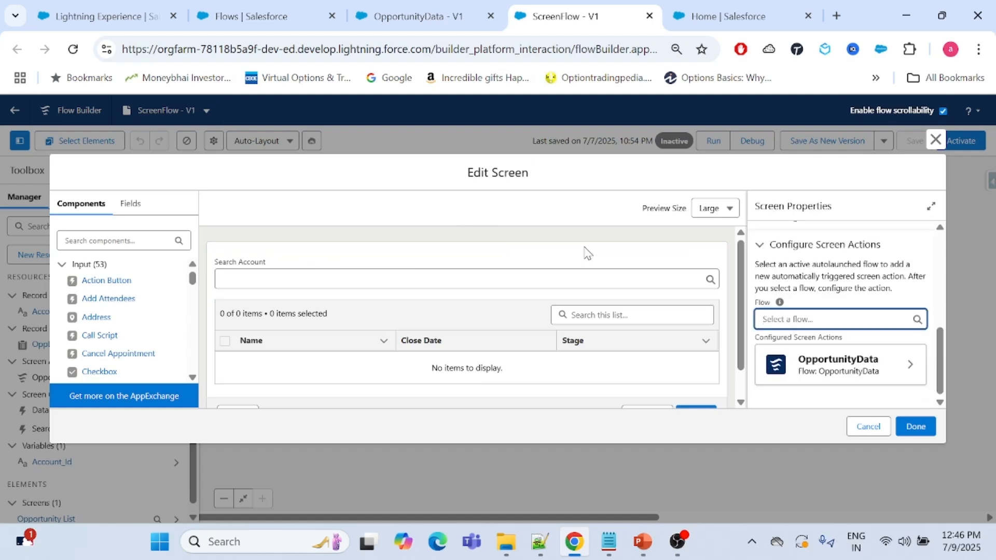
{"action": "left_click", "coordinate": [271, 309]}
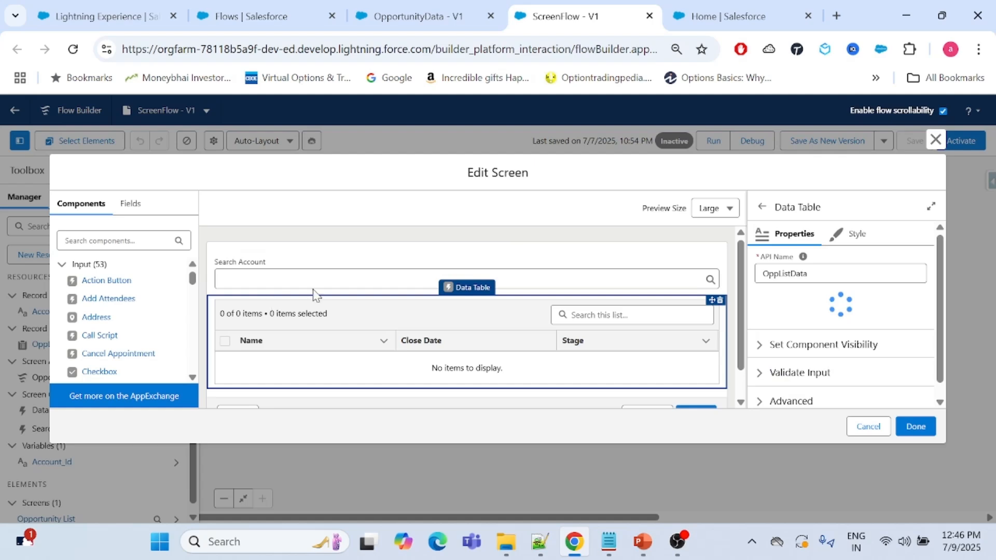
{"action": "left_click", "coordinate": [338, 238]}
{"action": "left_click", "coordinate": [642, 261]}
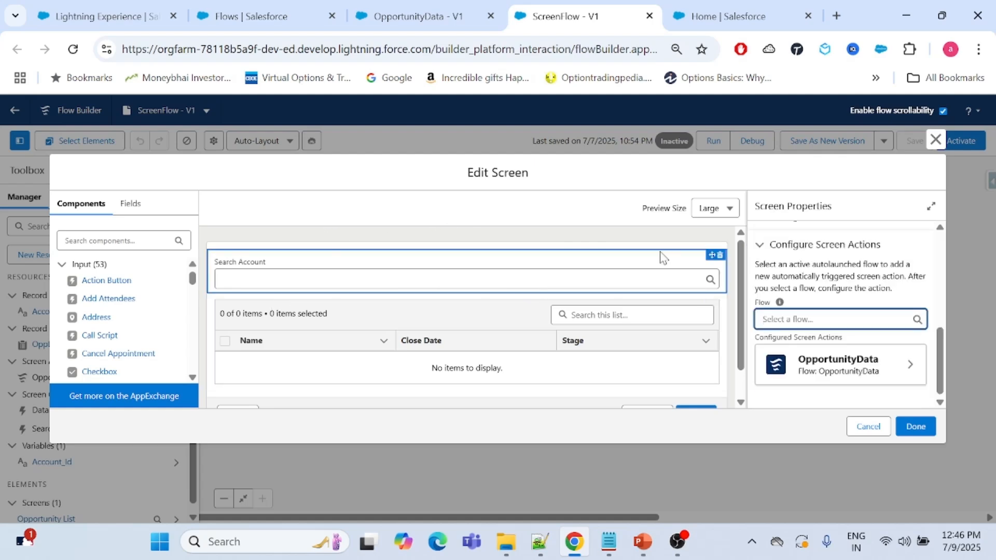
Examine the Opportunity List screen's properties and the autolaunched flows available under Configure Screen Actions.
{"action": "scroll", "coordinate": [871, 269], "scroll_direction": "up", "scroll_amount": 5}
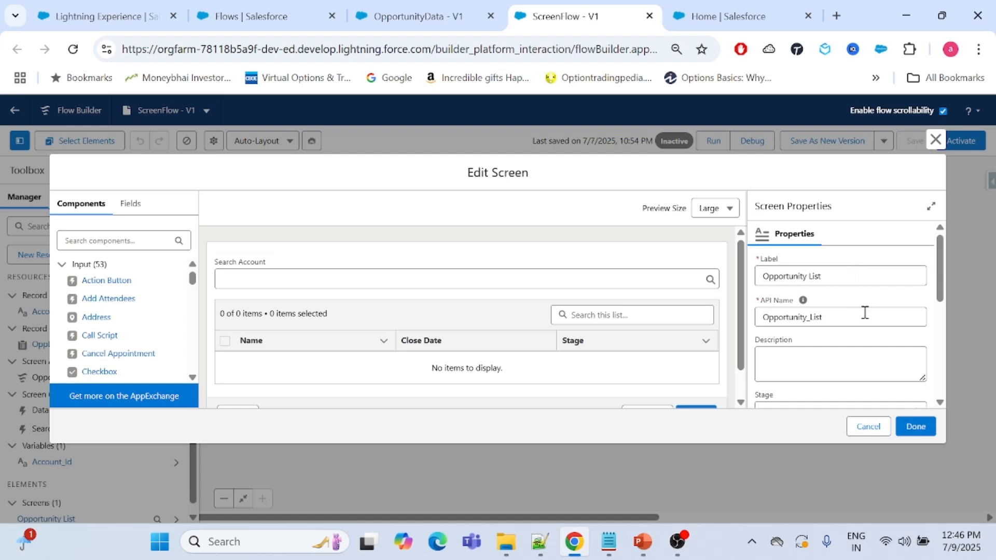
{"action": "scroll", "coordinate": [882, 296], "scroll_direction": "down", "scroll_amount": 3}
{"action": "scroll", "coordinate": [876, 296], "scroll_direction": "up", "scroll_amount": 1}
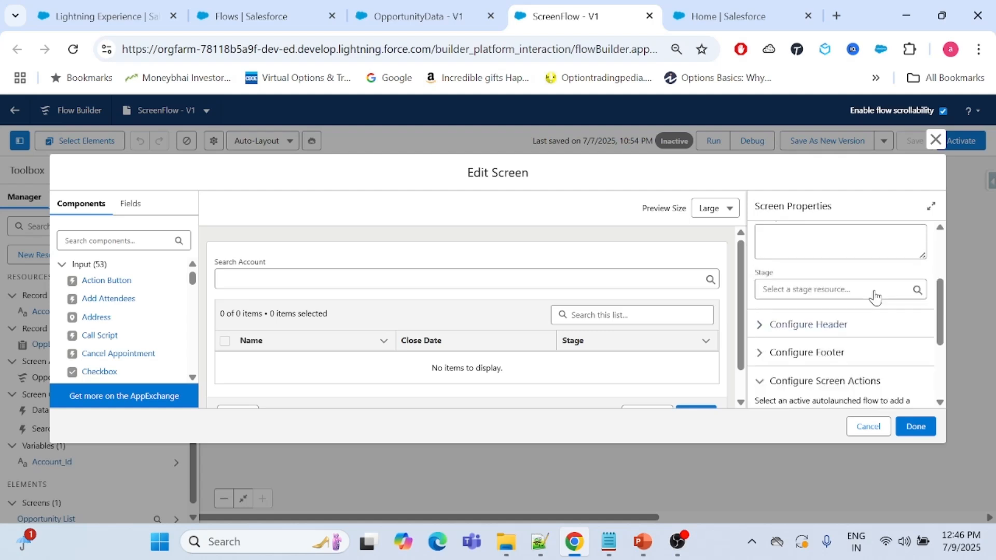
{"action": "scroll", "coordinate": [874, 291], "scroll_direction": "up", "scroll_amount": 1}
{"action": "scroll", "coordinate": [776, 291], "scroll_direction": "down", "scroll_amount": 2}
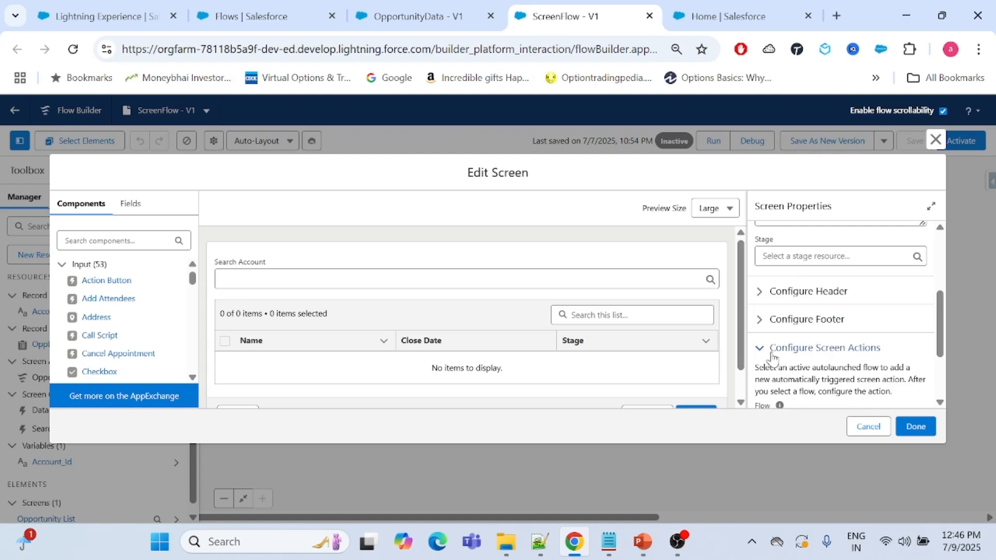
{"action": "scroll", "coordinate": [824, 358], "scroll_direction": "down", "scroll_amount": 2}
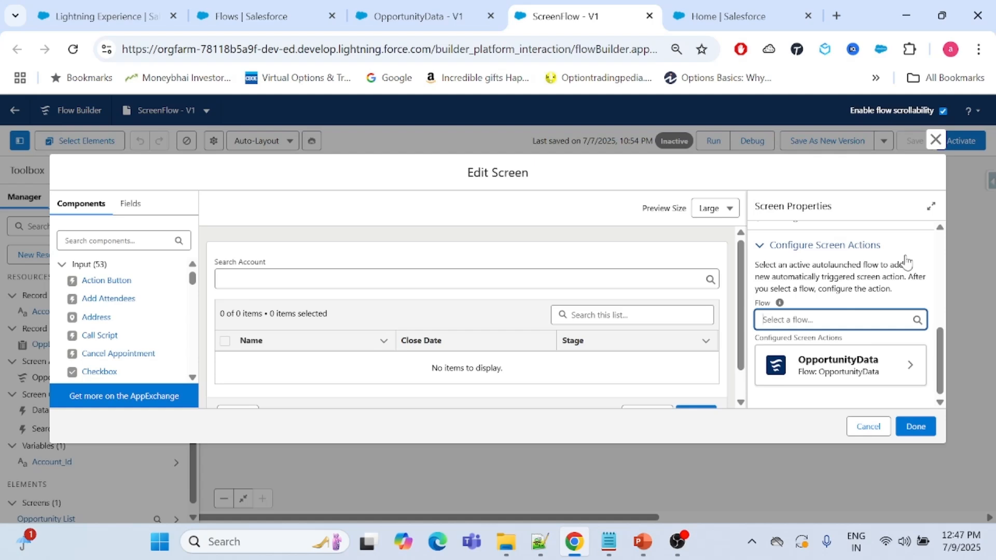
{"action": "left_click", "coordinate": [809, 320]}
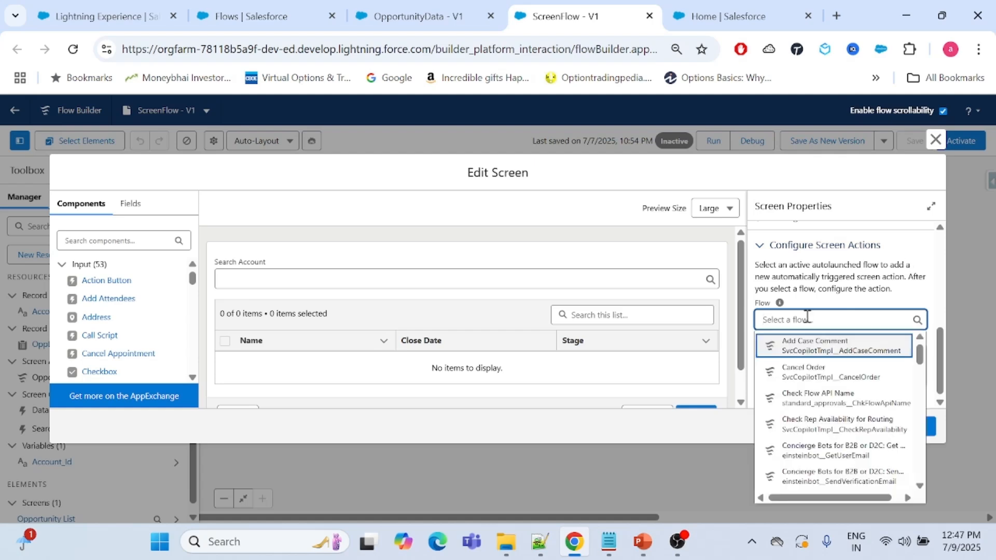
{"action": "left_click", "coordinate": [845, 272]}
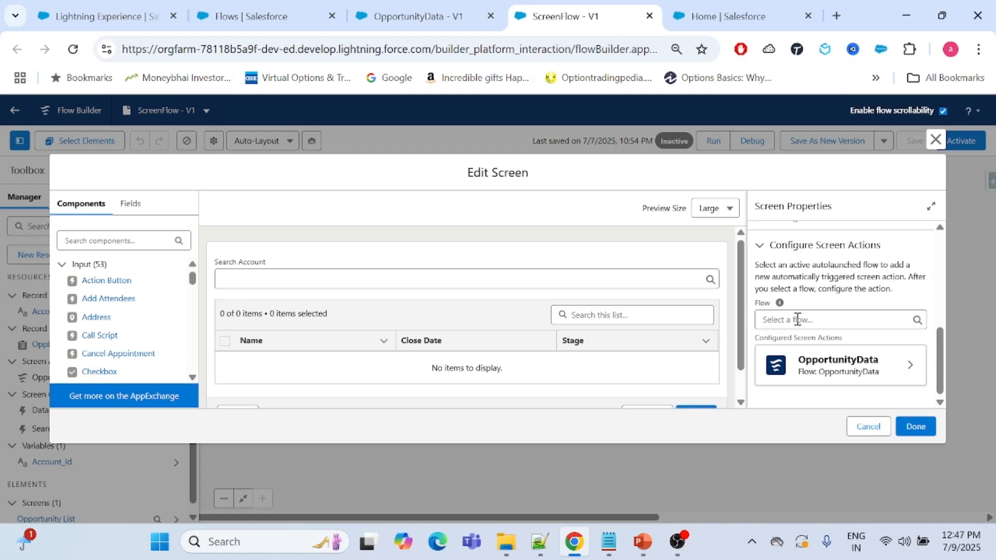
Open the configured OpportunityData screen action and review the input values in its action run settings.
{"action": "left_click", "coordinate": [833, 369]}
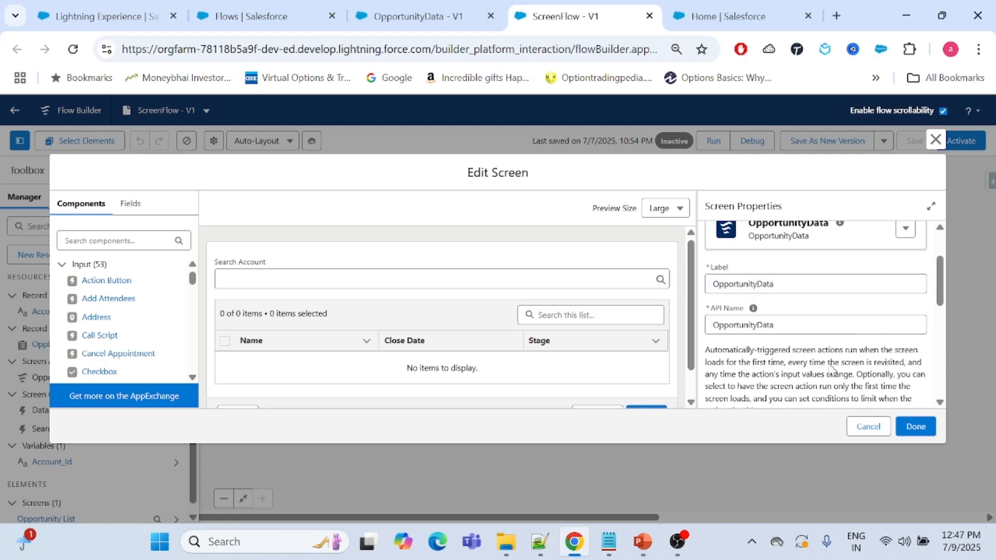
{"action": "scroll", "coordinate": [830, 293], "scroll_direction": "down", "scroll_amount": 3}
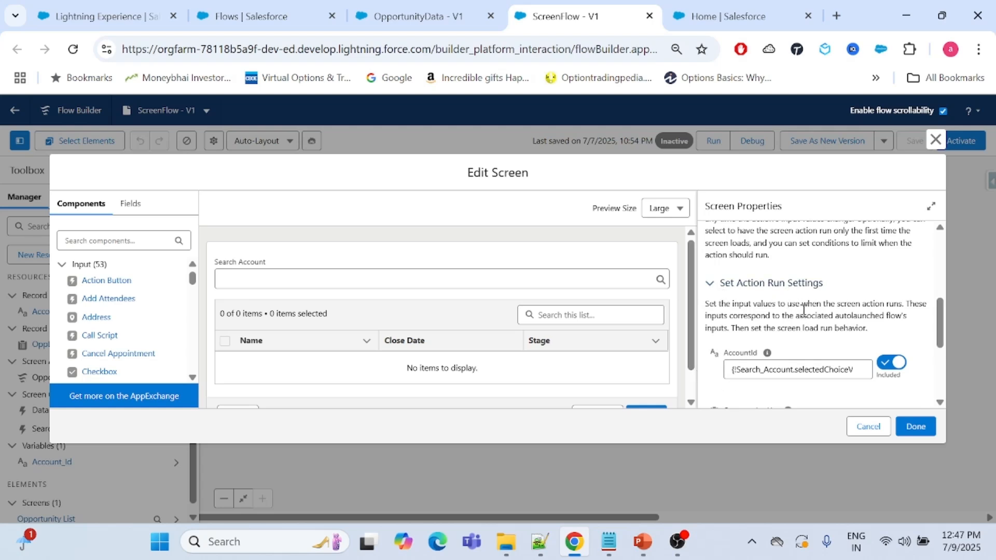
{"action": "scroll", "coordinate": [804, 309], "scroll_direction": "down", "scroll_amount": 2}
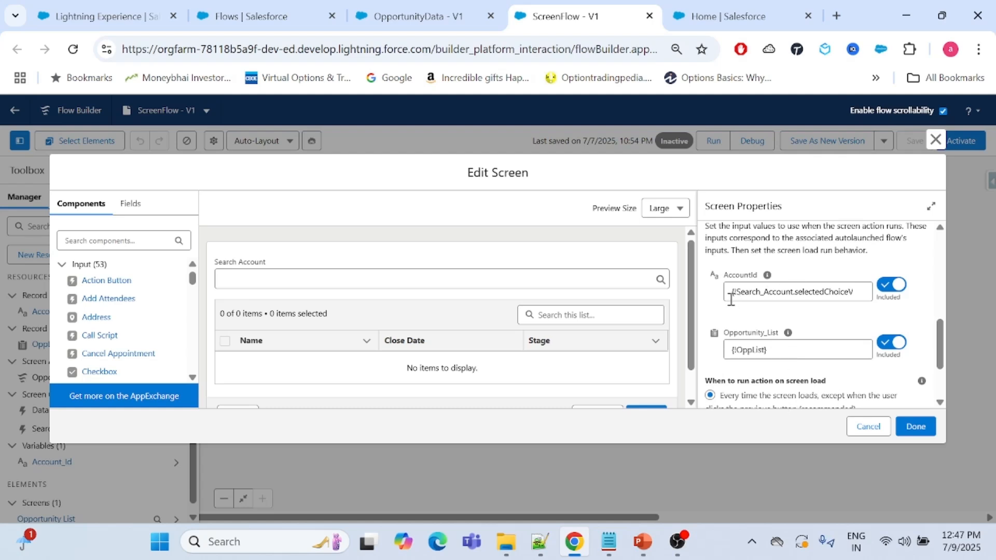
{"action": "left_click", "coordinate": [313, 276]}
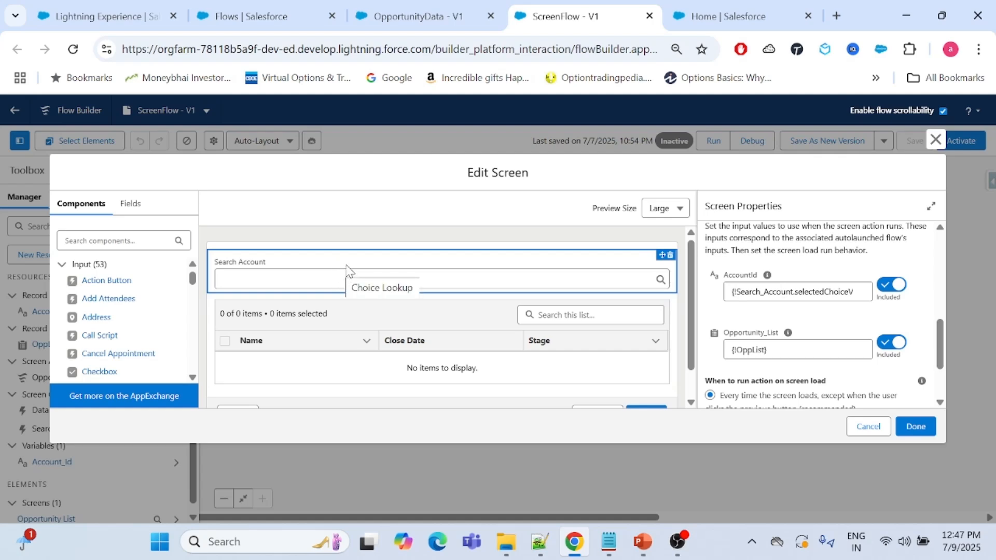
Clear the action's AccountId input and set it to the Search_Account component's selectedChoiceValues.
{"action": "left_click", "coordinate": [757, 291]}
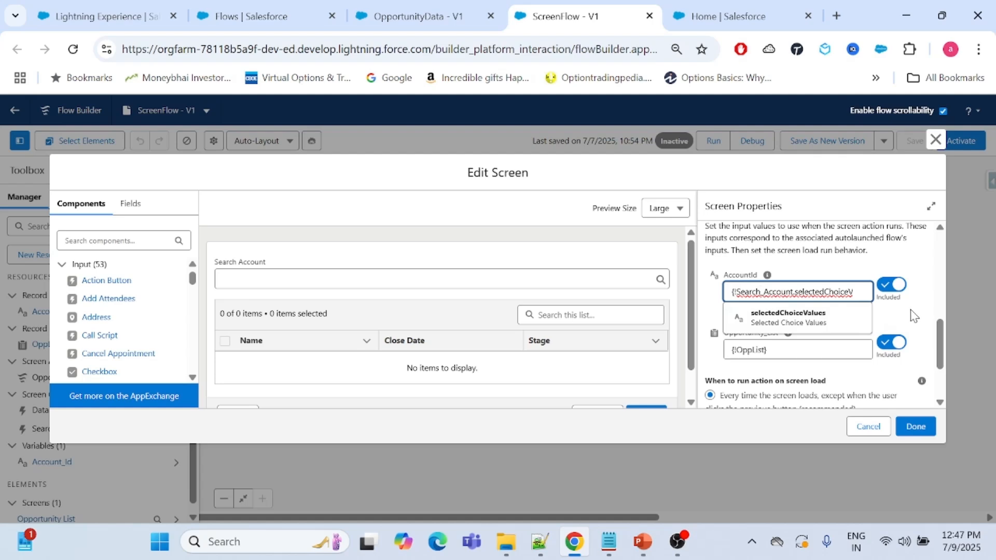
{"action": "key", "text": "ctrl+a"}
{"action": "key", "text": "BackSpace"}
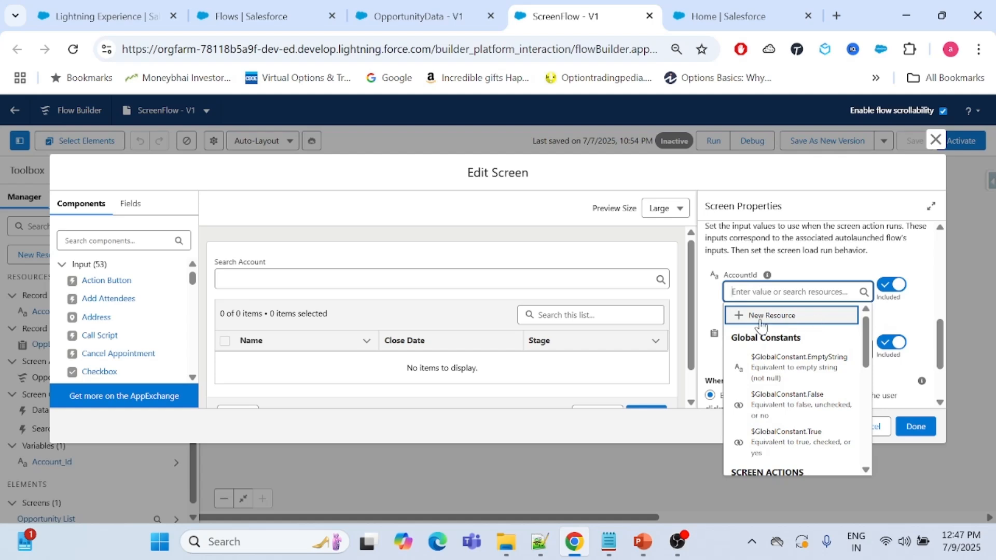
{"action": "scroll", "coordinate": [784, 343], "scroll_direction": "down", "scroll_amount": 3}
{"action": "scroll", "coordinate": [784, 340], "scroll_direction": "up", "scroll_amount": 1}
{"action": "scroll", "coordinate": [784, 342], "scroll_direction": "down", "scroll_amount": 1}
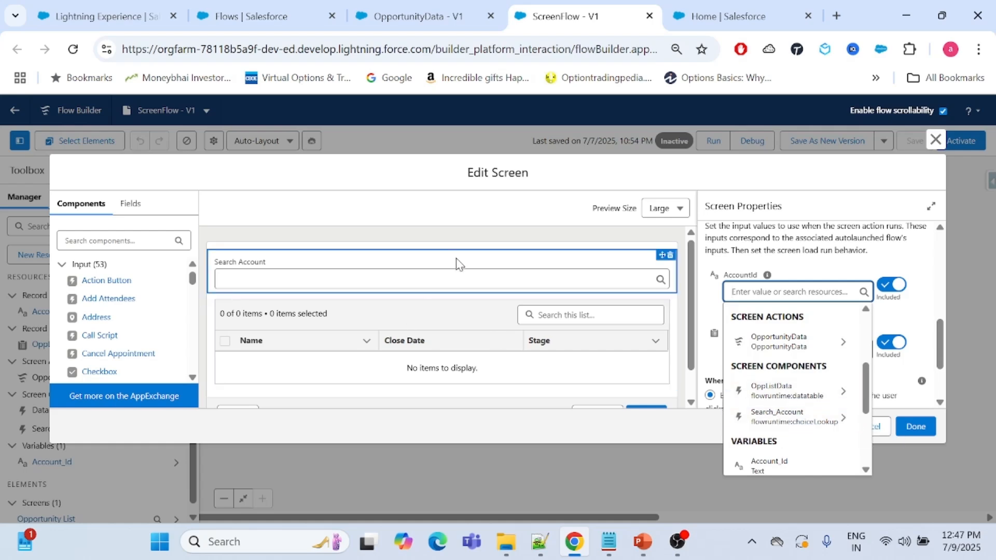
{"action": "left_click", "coordinate": [812, 421]}
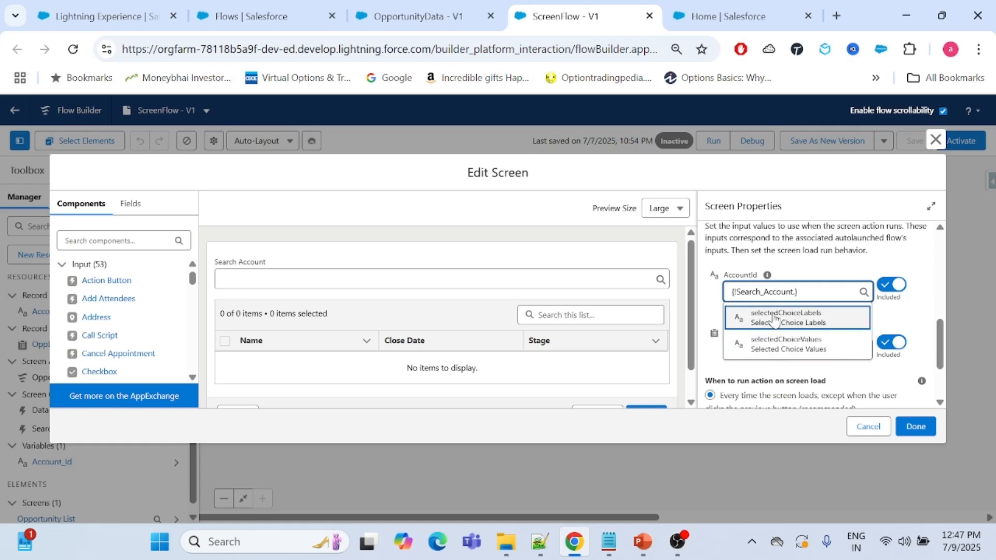
{"action": "left_click", "coordinate": [772, 352]}
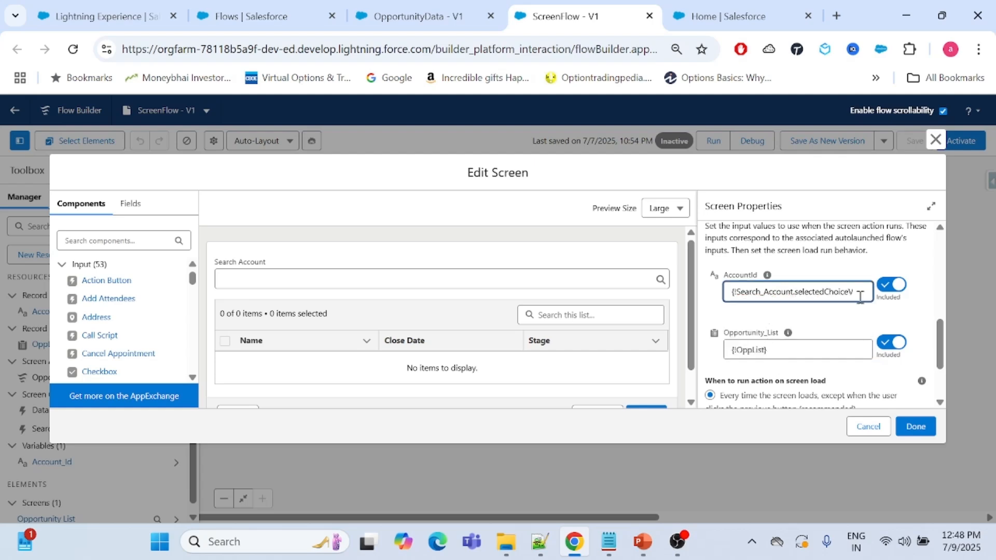
{"action": "left_click", "coordinate": [912, 314]}
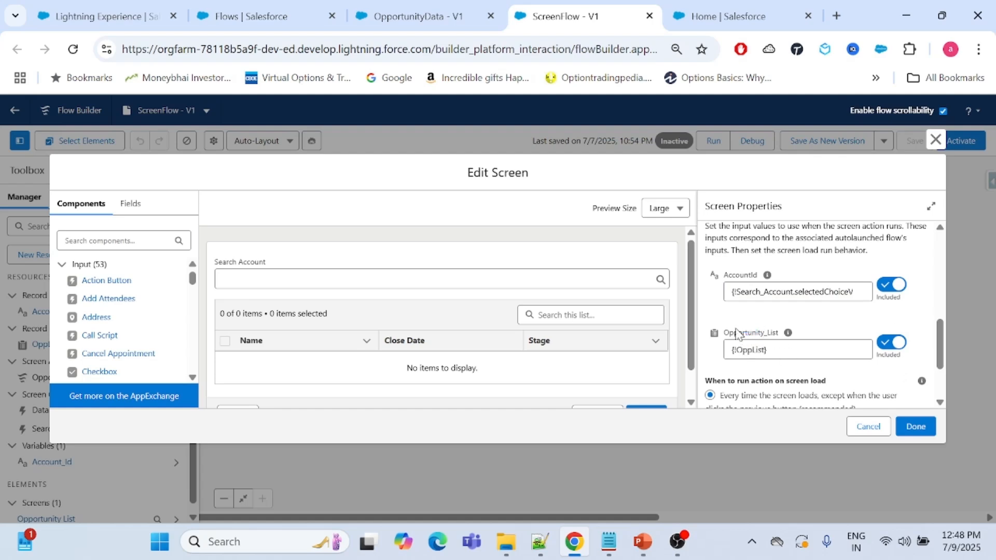
Examine the OpportunityData action's Opportunity_List input, its screen-load run options and the rest of its run settings.
{"action": "left_click_drag", "start_coordinate": [725, 336], "coordinate": [783, 335]}
{"action": "left_click", "coordinate": [861, 320]}
{"action": "scroll", "coordinate": [812, 296], "scroll_direction": "up", "scroll_amount": 1}
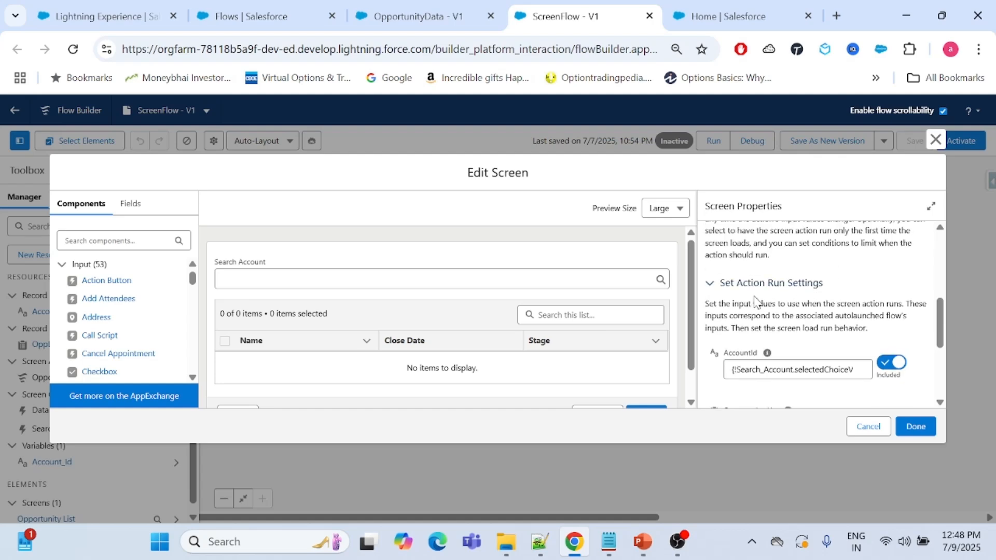
{"action": "scroll", "coordinate": [755, 311], "scroll_direction": "up", "scroll_amount": 3}
{"action": "scroll", "coordinate": [755, 310], "scroll_direction": "down", "scroll_amount": 3}
{"action": "scroll", "coordinate": [754, 311], "scroll_direction": "down", "scroll_amount": 3}
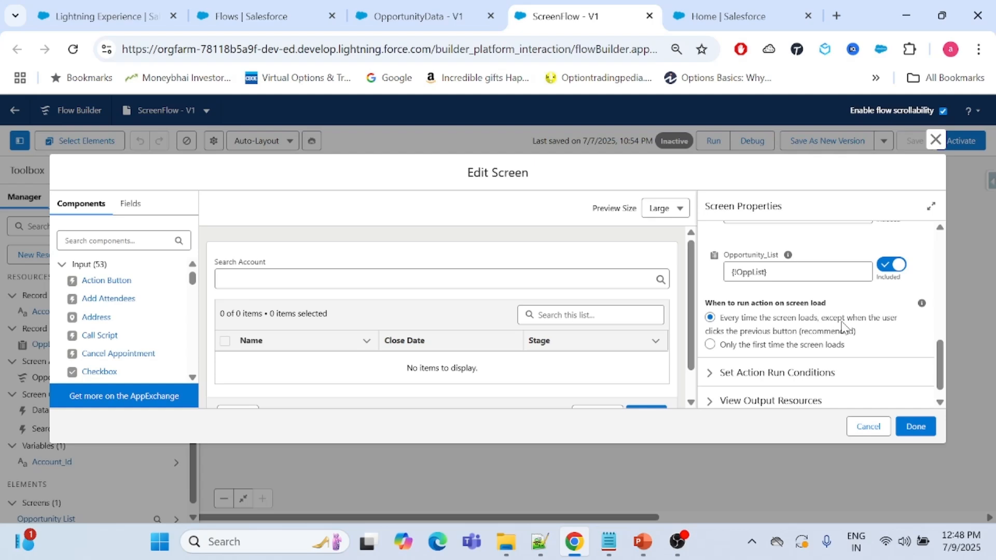
{"action": "scroll", "coordinate": [841, 327], "scroll_direction": "up", "scroll_amount": 2}
{"action": "scroll", "coordinate": [802, 339], "scroll_direction": "up", "scroll_amount": 2}
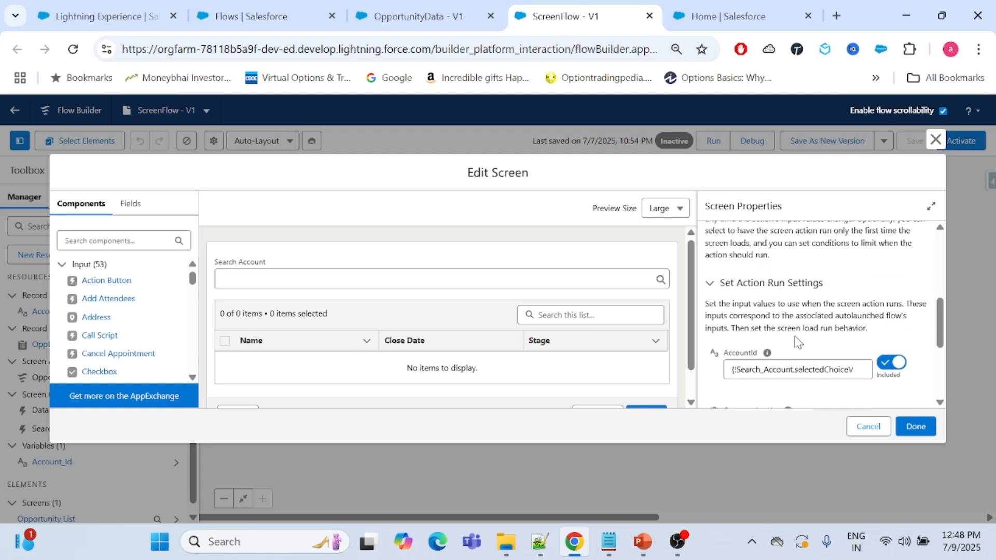
{"action": "scroll", "coordinate": [798, 341], "scroll_direction": "up", "scroll_amount": 3}
{"action": "scroll", "coordinate": [798, 341], "scroll_direction": "down", "scroll_amount": 3}
{"action": "scroll", "coordinate": [797, 341], "scroll_direction": "down", "scroll_amount": 3}
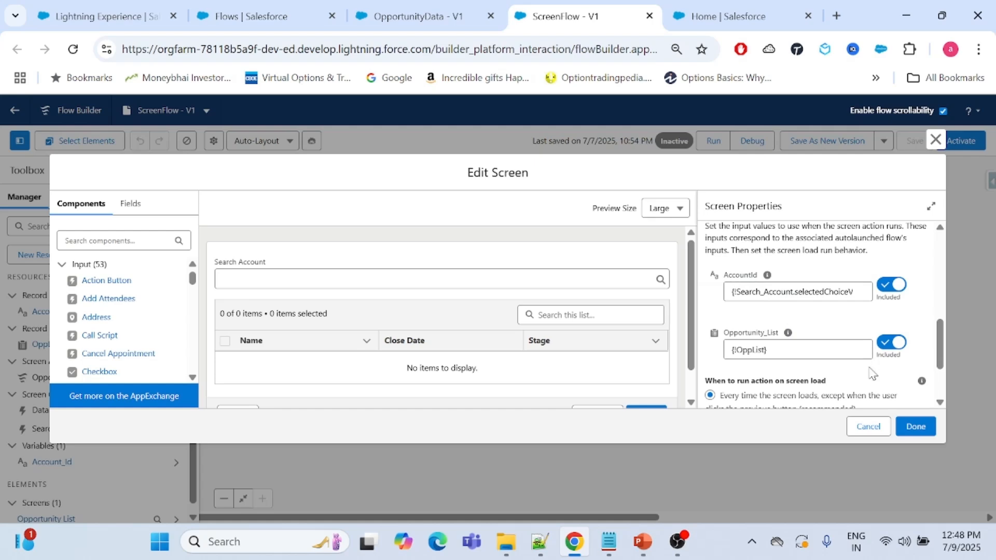
Examine the OpportunityData action's run conditions and output resources, collapsing both sections after review.
{"action": "scroll", "coordinate": [878, 388], "scroll_direction": "down", "scroll_amount": 2}
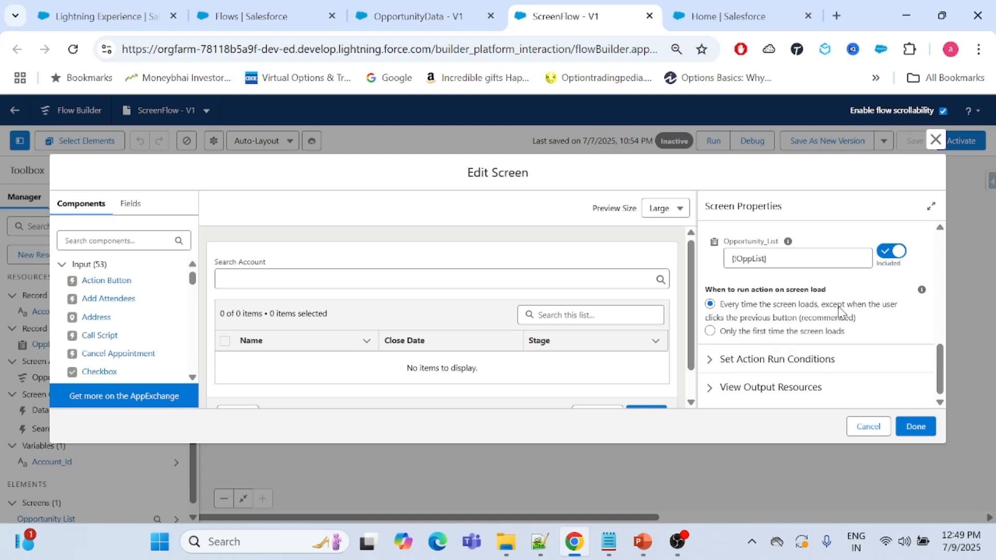
{"action": "left_click", "coordinate": [711, 363]}
{"action": "scroll", "coordinate": [787, 338], "scroll_direction": "down", "scroll_amount": 2}
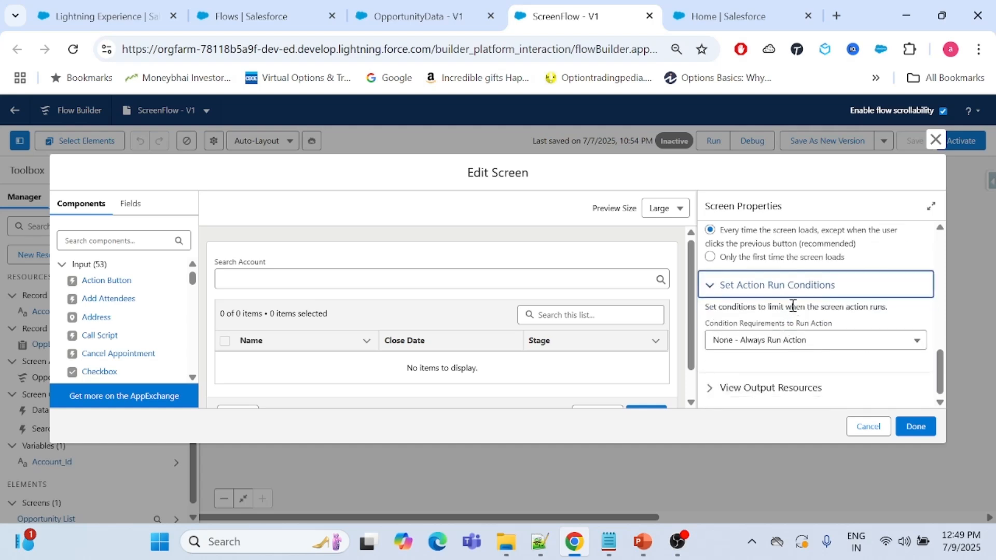
{"action": "scroll", "coordinate": [829, 317], "scroll_direction": "up", "scroll_amount": 4}
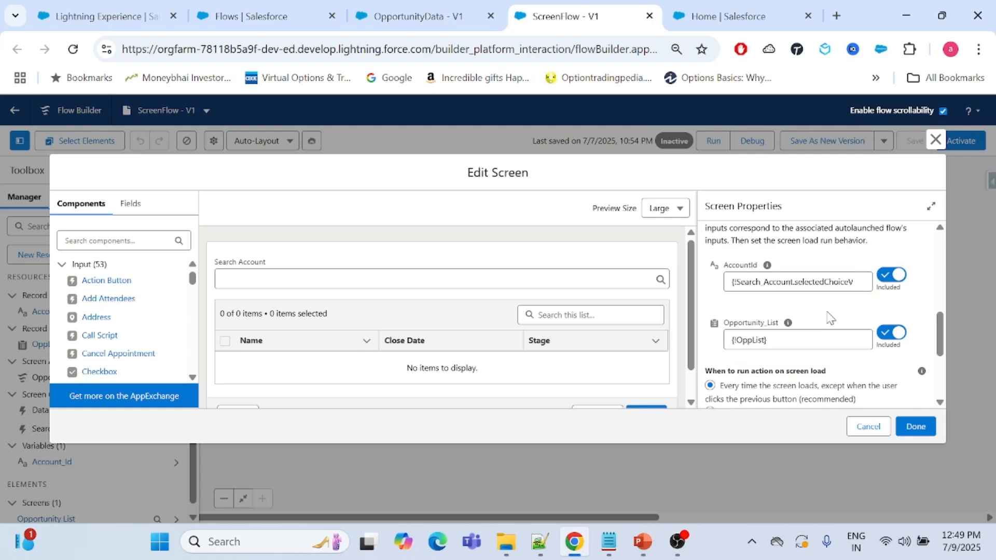
{"action": "scroll", "coordinate": [828, 317], "scroll_direction": "up", "scroll_amount": 2}
{"action": "scroll", "coordinate": [816, 307], "scroll_direction": "down", "scroll_amount": 5}
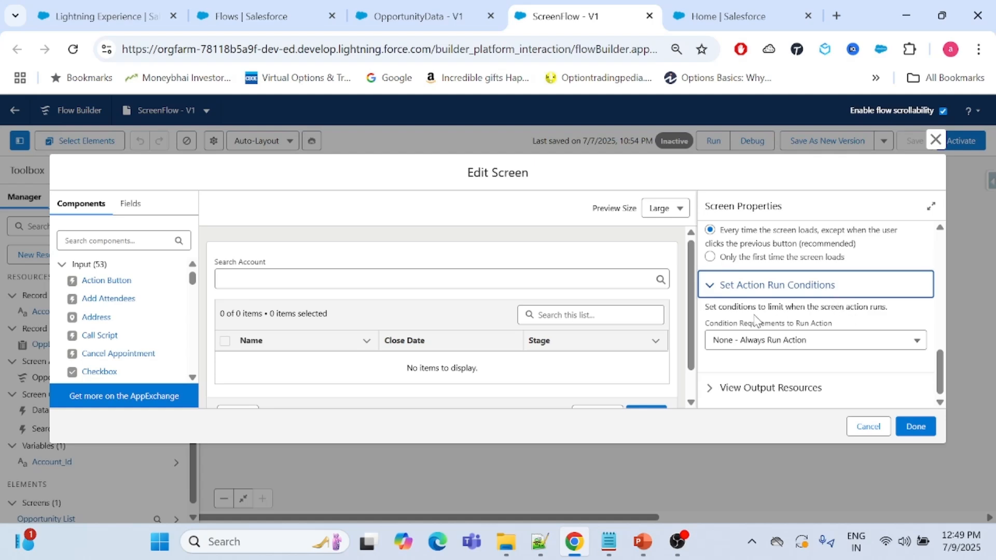
{"action": "left_click", "coordinate": [707, 387]}
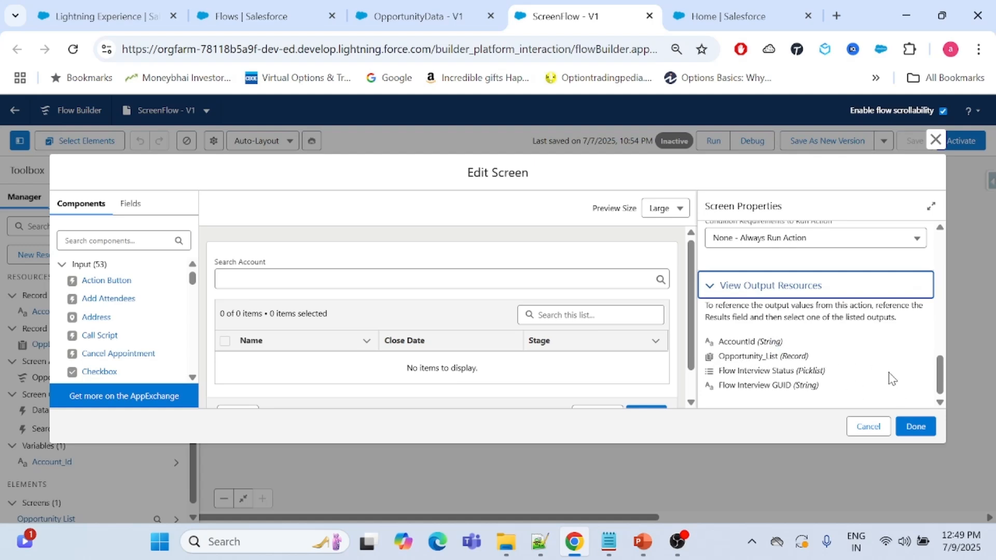
{"action": "left_click", "coordinate": [715, 288]}
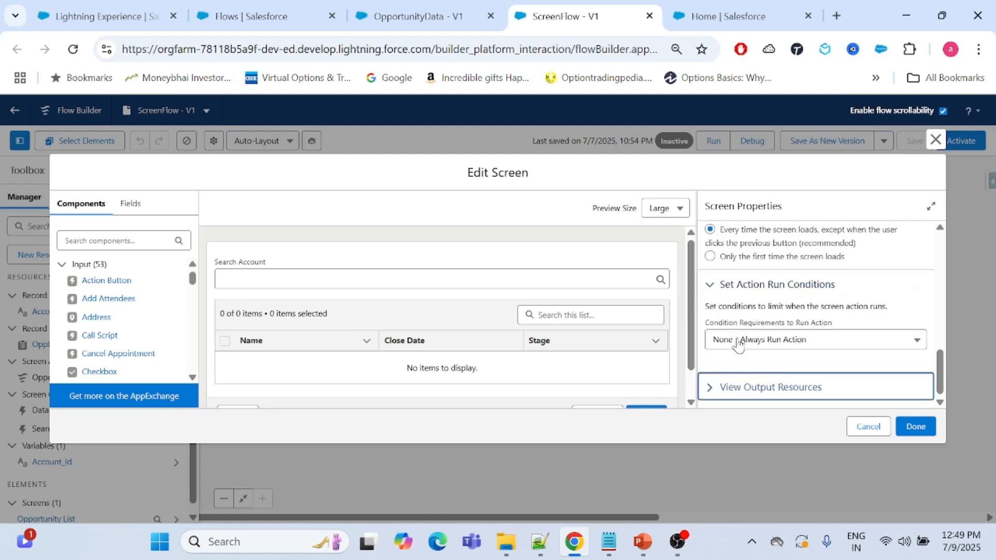
{"action": "left_click", "coordinate": [712, 285]}
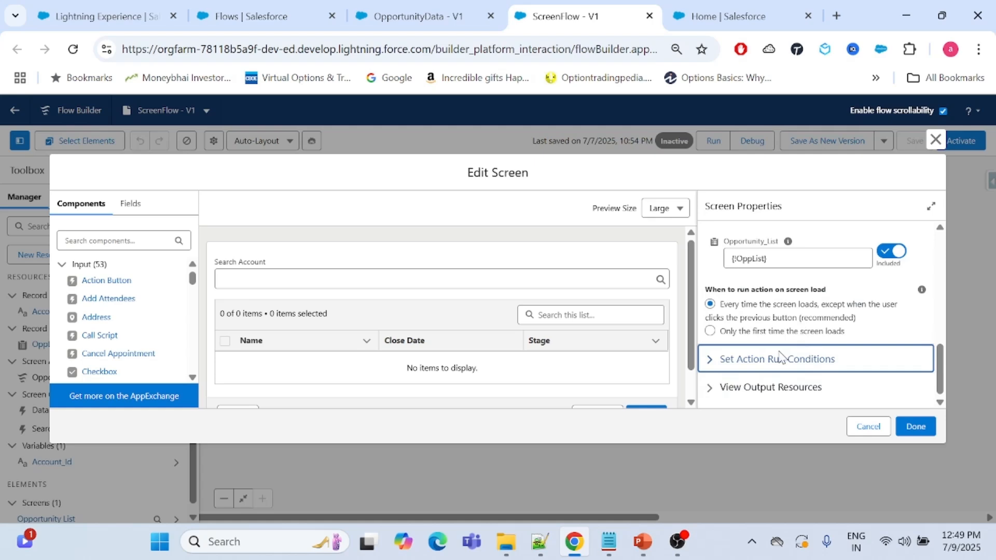
{"action": "scroll", "coordinate": [794, 343], "scroll_direction": "up", "scroll_amount": 5}
{"action": "scroll", "coordinate": [775, 360], "scroll_direction": "up", "scroll_amount": 3}
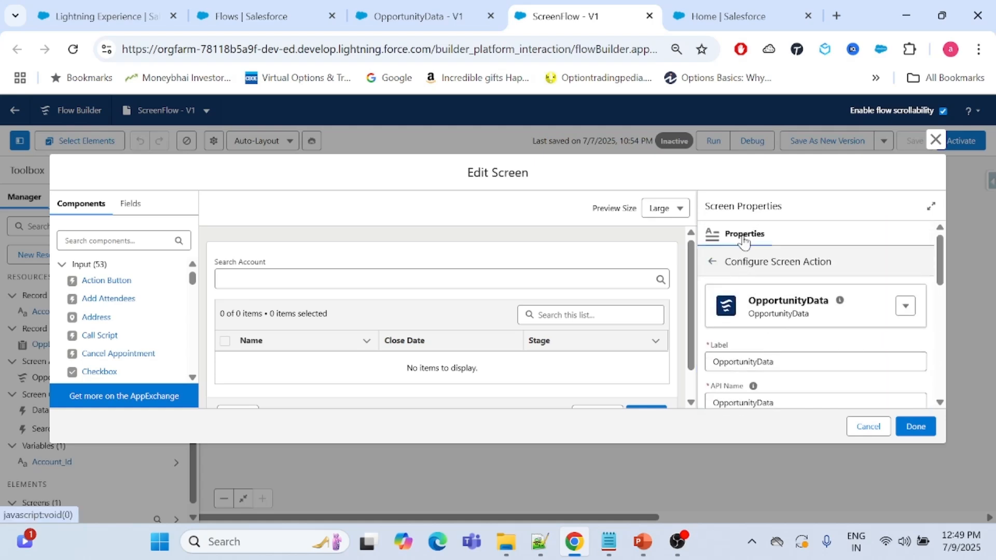
Return to the configured screen actions, reopen OpportunityData to review its AccountId and Opportunity_List inputs, and go back to the screen properties.
{"action": "left_click", "coordinate": [712, 262]}
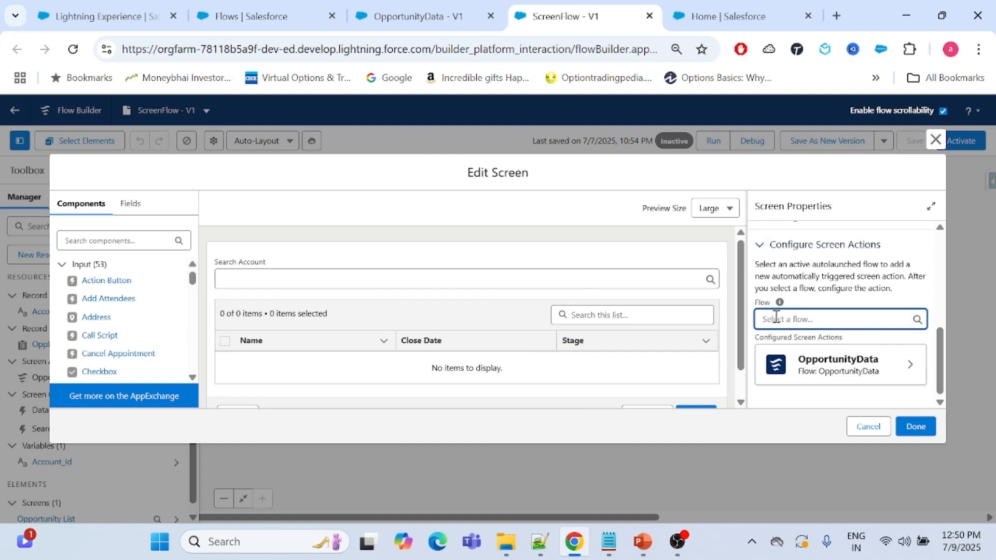
{"action": "left_click", "coordinate": [876, 368]}
{"action": "scroll", "coordinate": [780, 278], "scroll_direction": "down", "scroll_amount": 2}
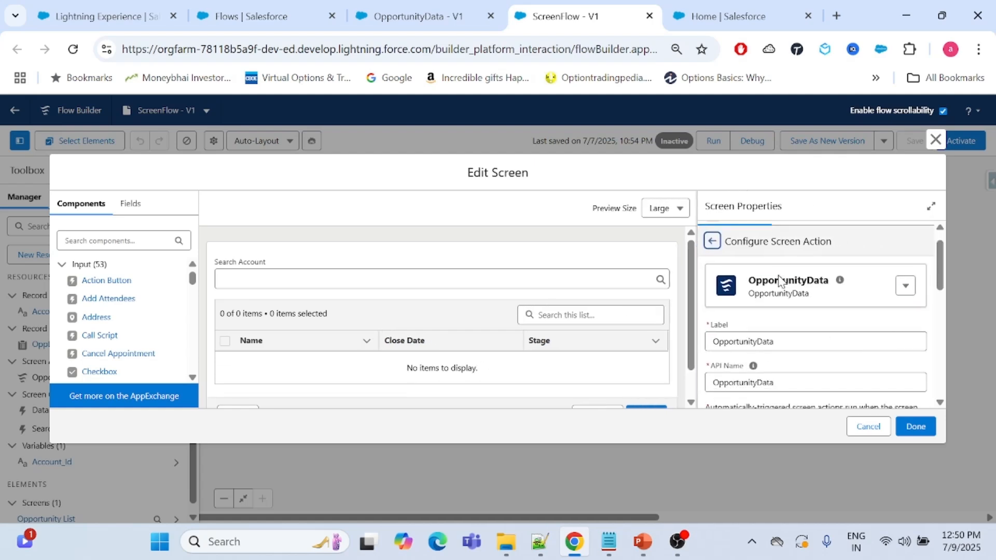
{"action": "scroll", "coordinate": [778, 276], "scroll_direction": "down", "scroll_amount": 7}
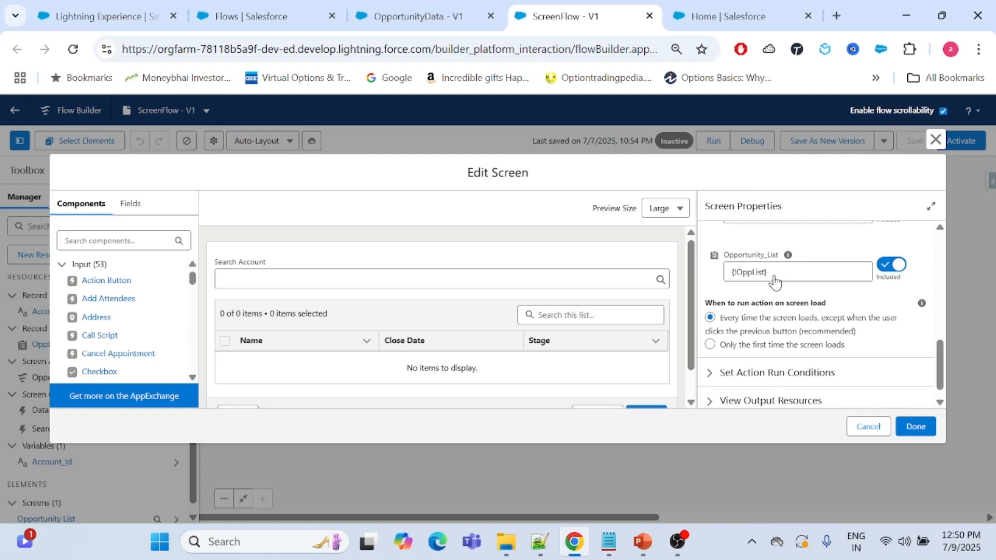
{"action": "scroll", "coordinate": [776, 279], "scroll_direction": "up", "scroll_amount": 5}
{"action": "scroll", "coordinate": [776, 279], "scroll_direction": "down", "scroll_amount": 5}
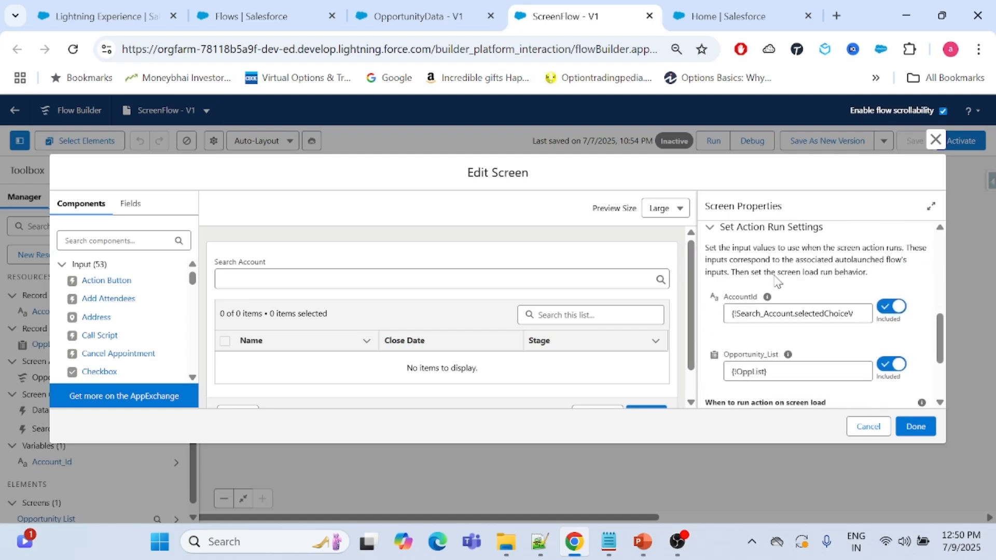
{"action": "mouse_move", "coordinate": [772, 279]}
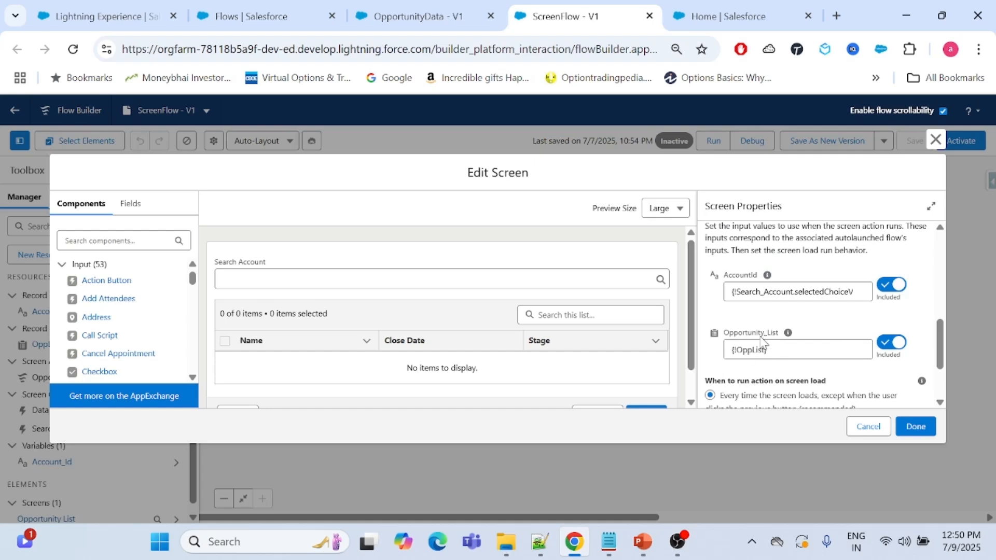
{"action": "scroll", "coordinate": [765, 338], "scroll_direction": "up", "scroll_amount": 8}
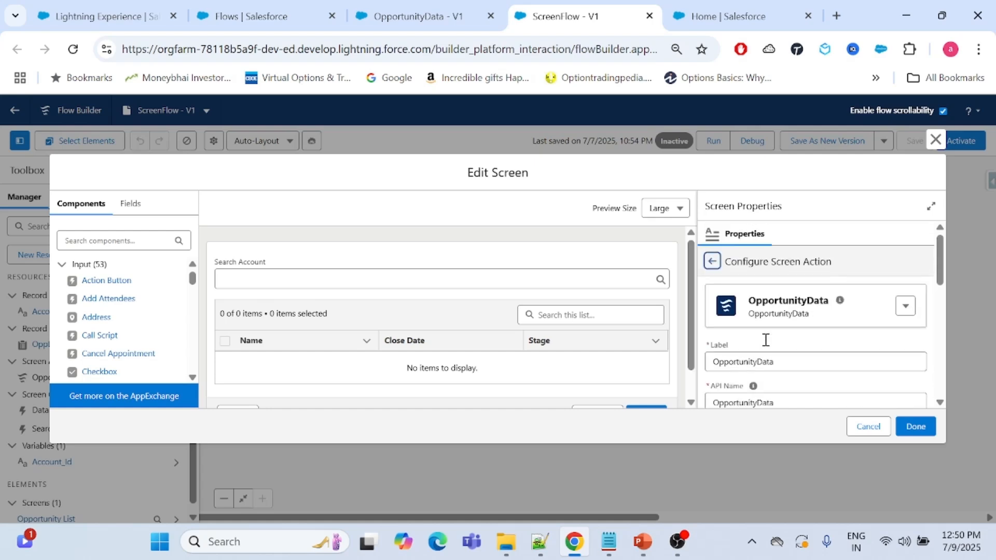
{"action": "left_click", "coordinate": [712, 262]}
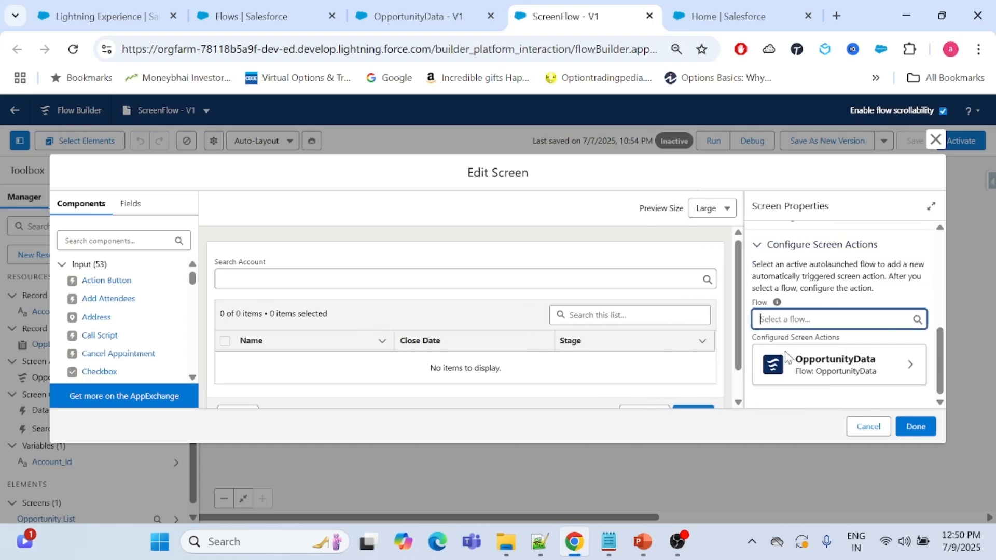
{"action": "left_click", "coordinate": [845, 269]}
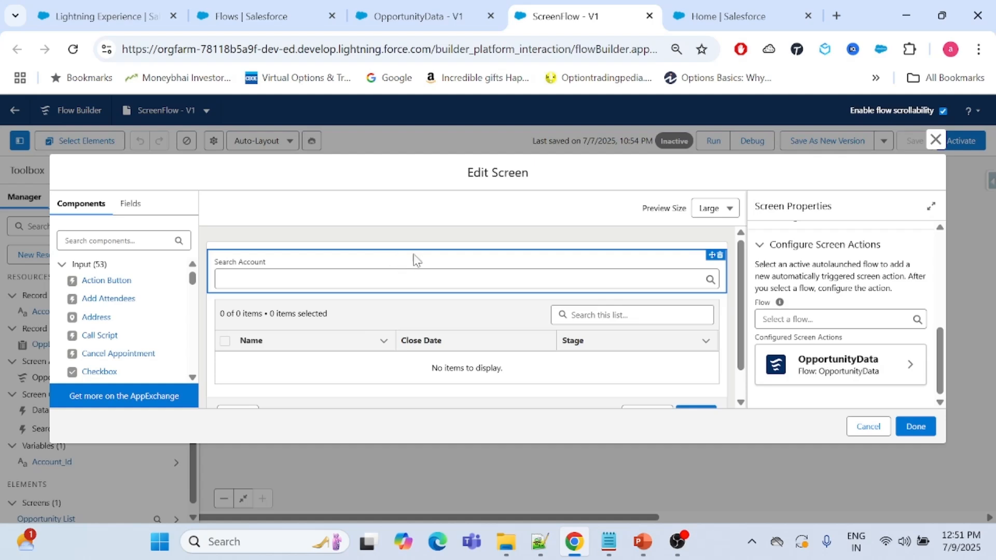
View the Search Account Choice Lookup's properties and return to the screen's properties.
{"action": "left_click", "coordinate": [397, 267]}
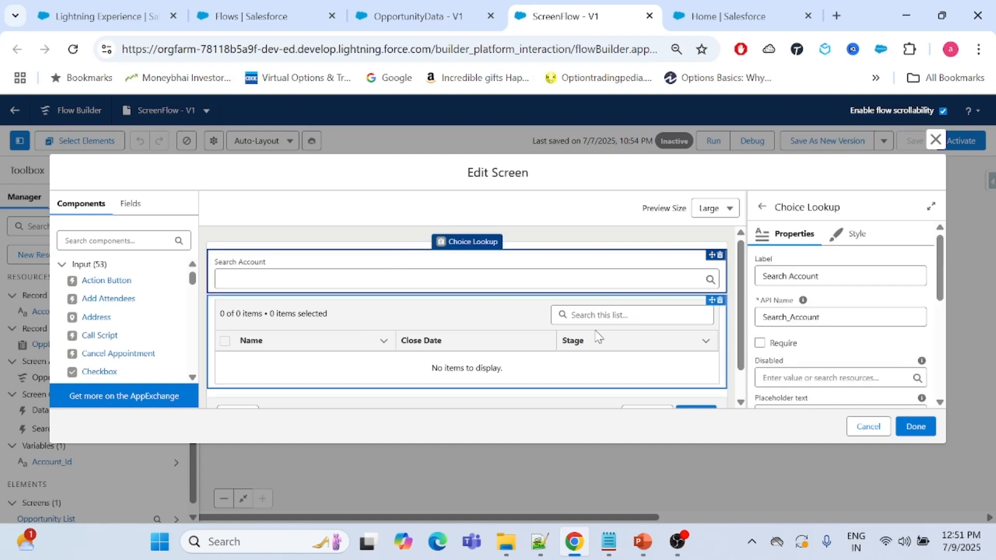
{"action": "left_click", "coordinate": [571, 236]}
{"action": "left_click", "coordinate": [817, 276]}
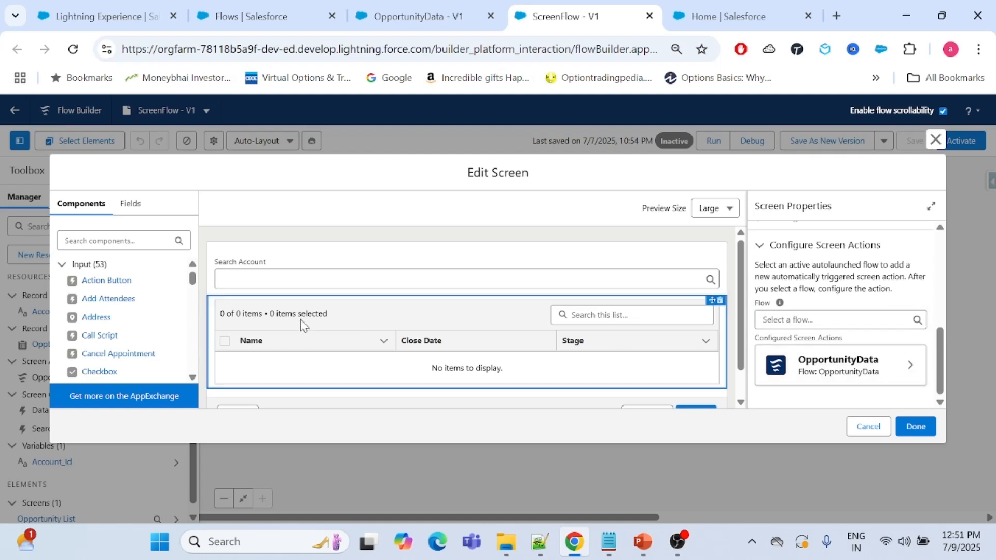
Open the Data Table component's properties and search the available screen components for "data".
{"action": "left_click", "coordinate": [364, 320]}
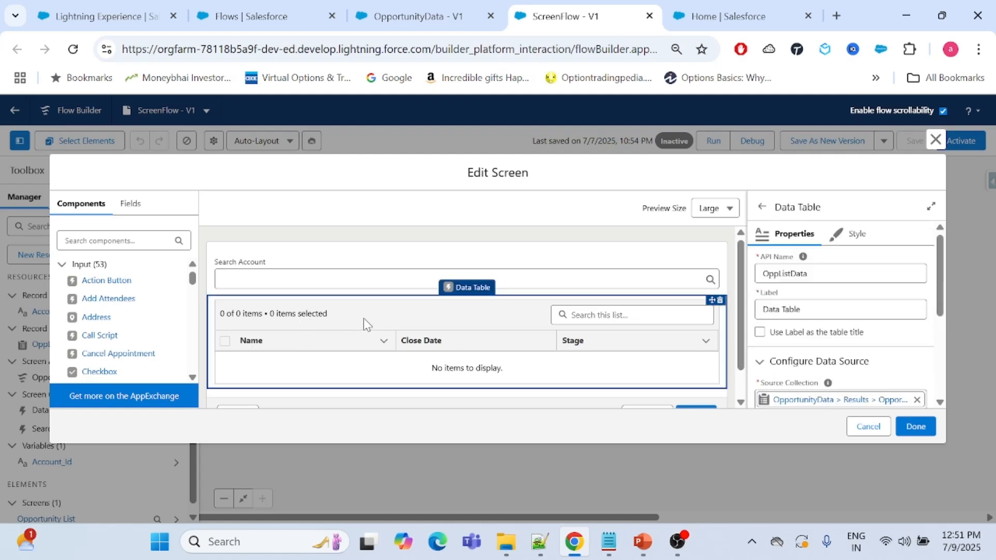
{"action": "left_click", "coordinate": [121, 234]}
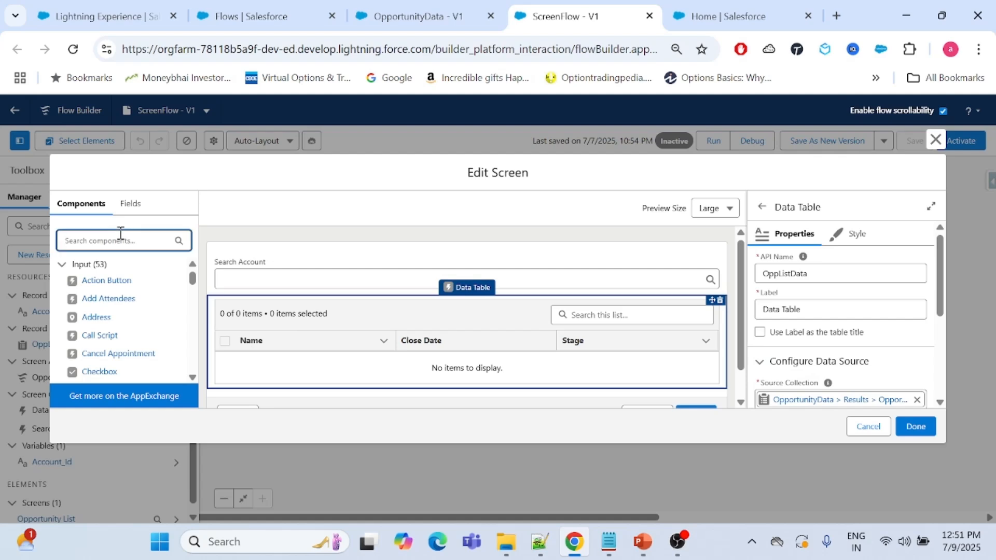
{"action": "type", "text": "data"}
{"action": "left_click", "coordinate": [896, 348]}
{"action": "scroll", "coordinate": [895, 348], "scroll_direction": "down", "scroll_amount": 3}
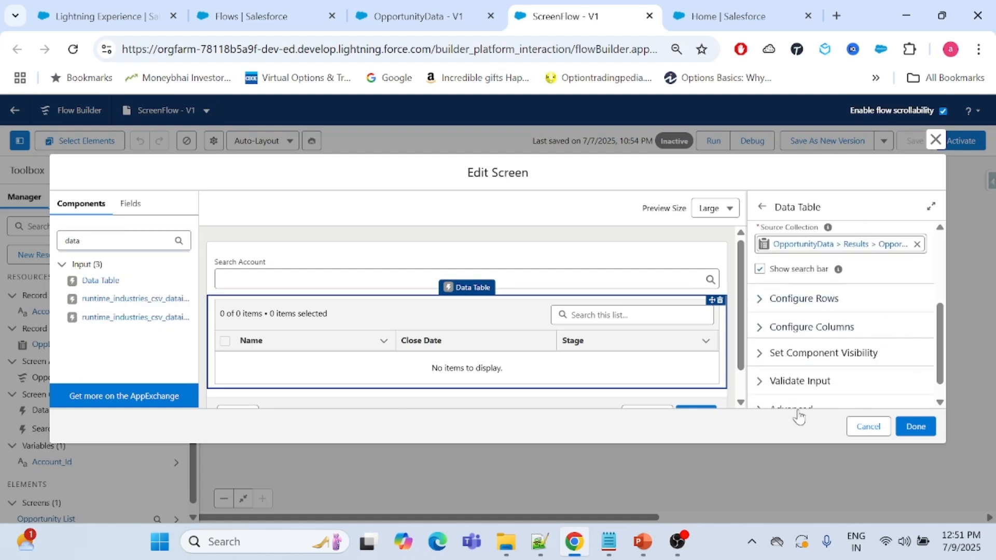
Clear the Data Table's source collection and set it to OpportunityData > Results > Opportunity_List.
{"action": "left_click", "coordinate": [916, 244]}
{"action": "left_click", "coordinate": [806, 241]}
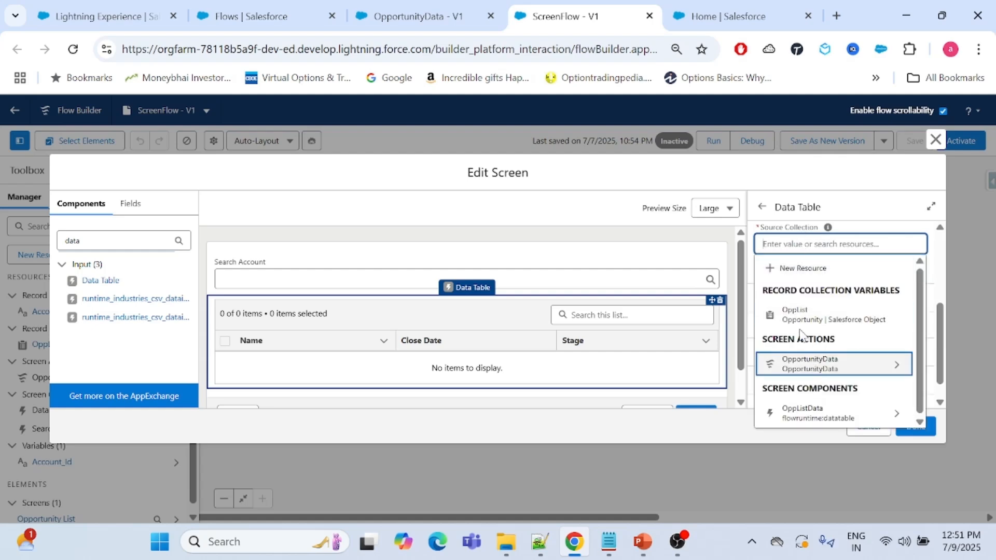
{"action": "left_click", "coordinate": [812, 368]}
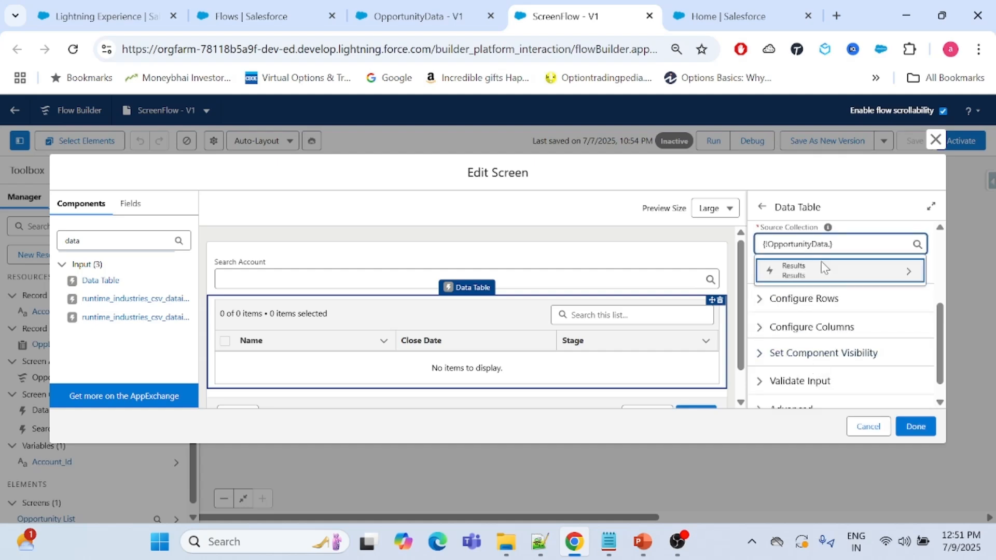
{"action": "left_click", "coordinate": [801, 271]}
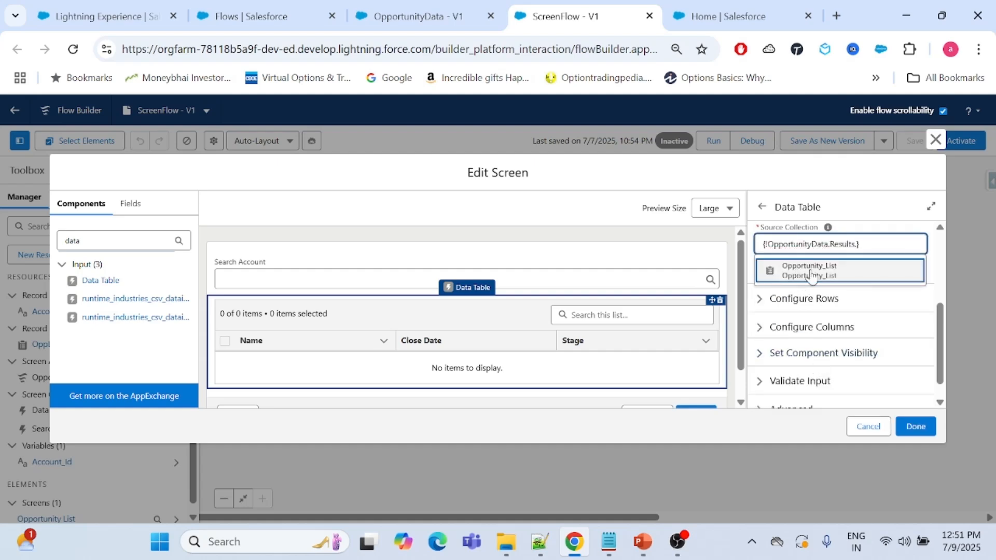
{"action": "left_click", "coordinate": [801, 271]}
{"action": "left_click", "coordinate": [889, 265]}
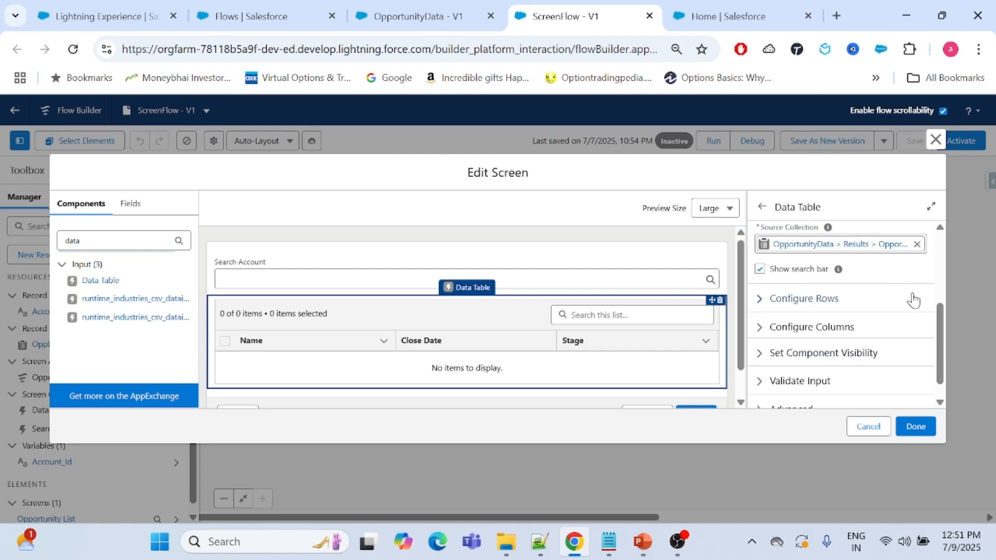
Examine the Data Table's column and row configuration, collapsing each section after review.
{"action": "scroll", "coordinate": [926, 307], "scroll_direction": "up", "scroll_amount": 3}
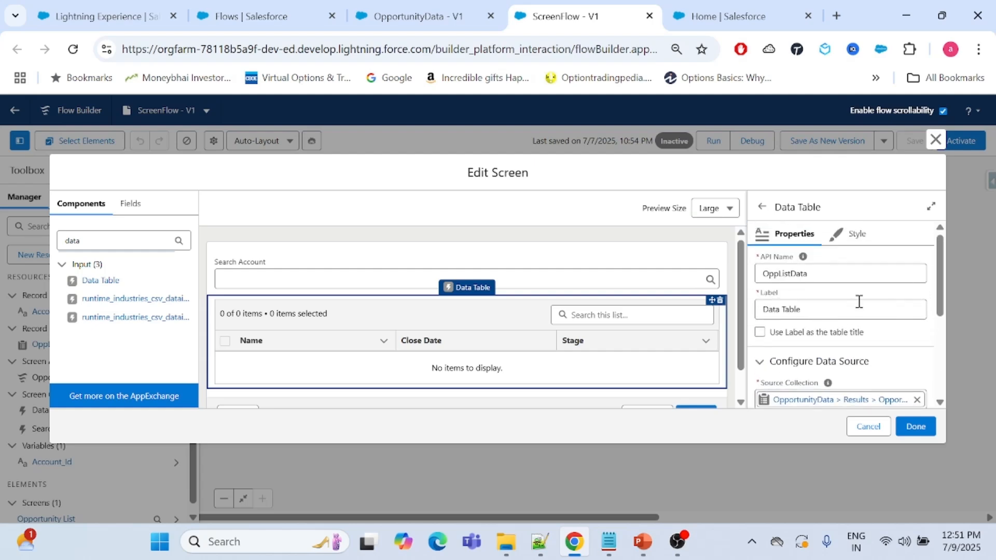
{"action": "scroll", "coordinate": [857, 300], "scroll_direction": "down", "scroll_amount": 3}
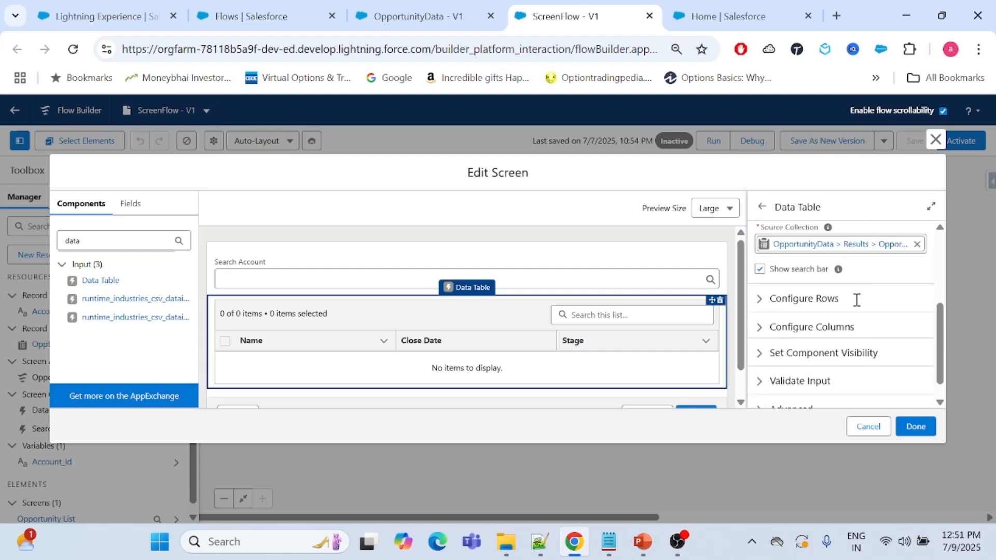
{"action": "left_click", "coordinate": [771, 336]}
{"action": "scroll", "coordinate": [778, 363], "scroll_direction": "down", "scroll_amount": 2}
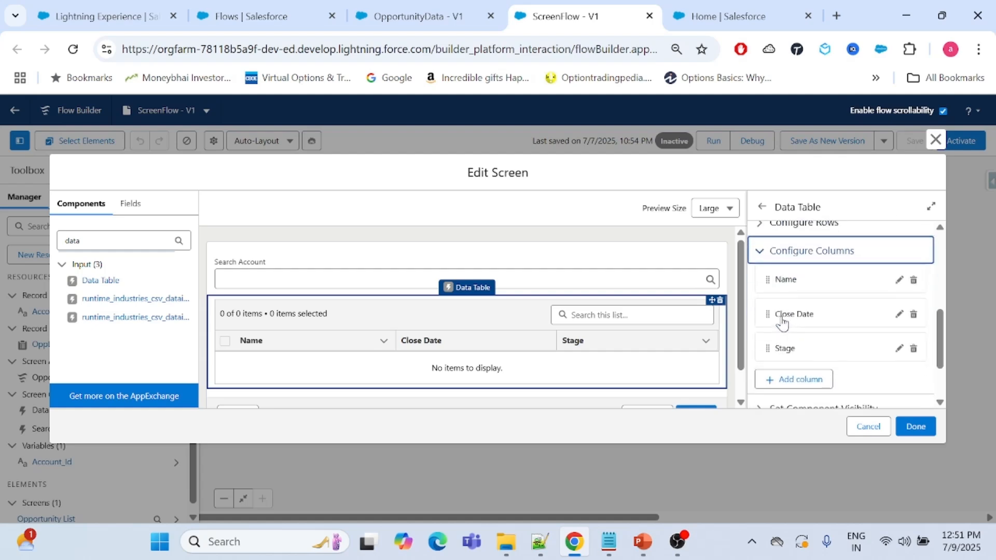
{"action": "scroll", "coordinate": [806, 324], "scroll_direction": "up", "scroll_amount": 2}
{"action": "left_click", "coordinate": [763, 306]}
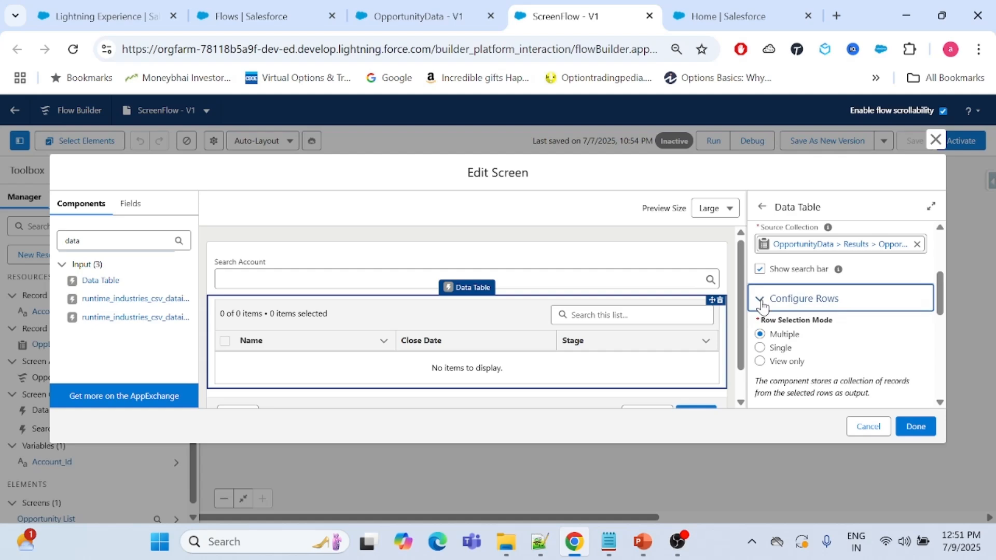
{"action": "left_click", "coordinate": [760, 304]}
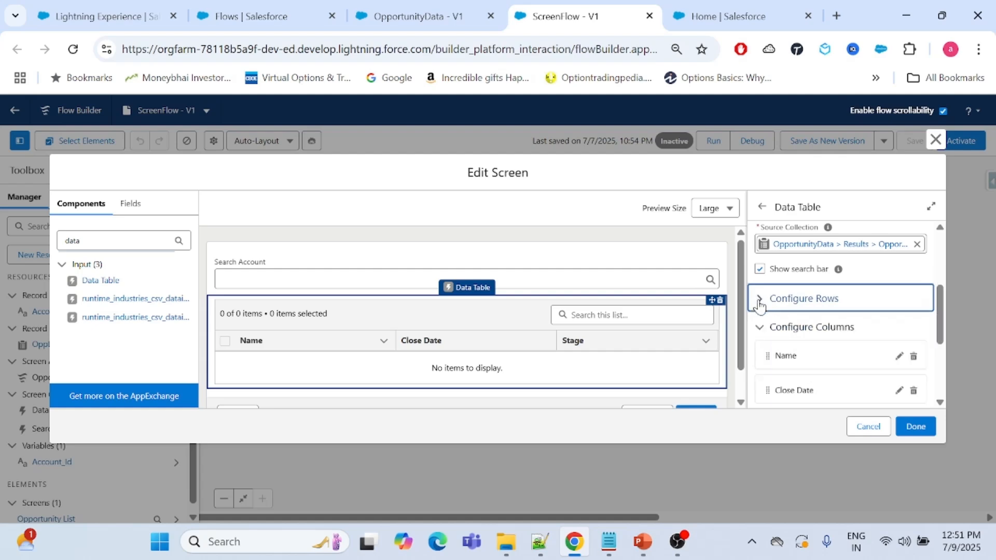
{"action": "left_click", "coordinate": [760, 327]}
{"action": "scroll", "coordinate": [769, 363], "scroll_direction": "down", "scroll_amount": 1}
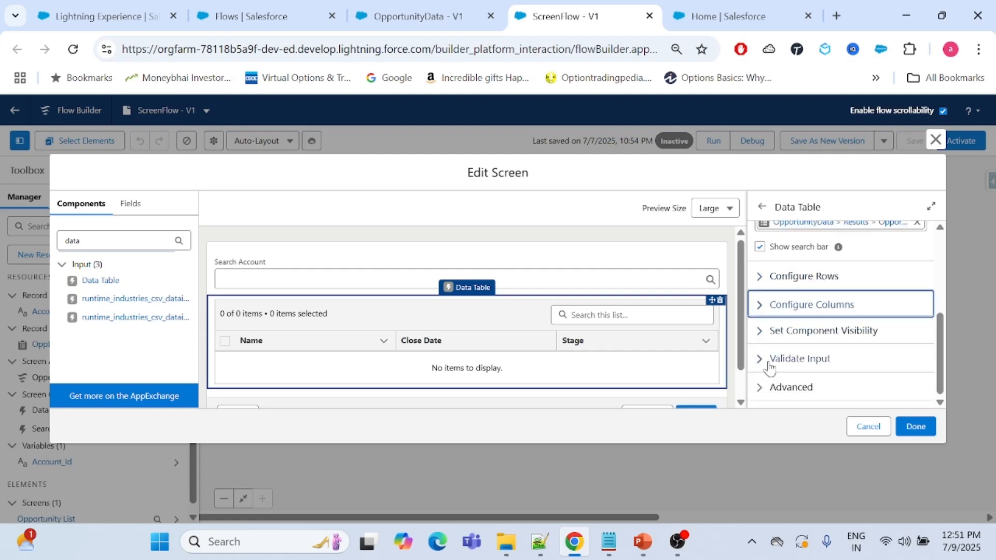
Check the Data Table's input validation section and close the screen editor without applying the edits.
{"action": "left_click", "coordinate": [759, 360]}
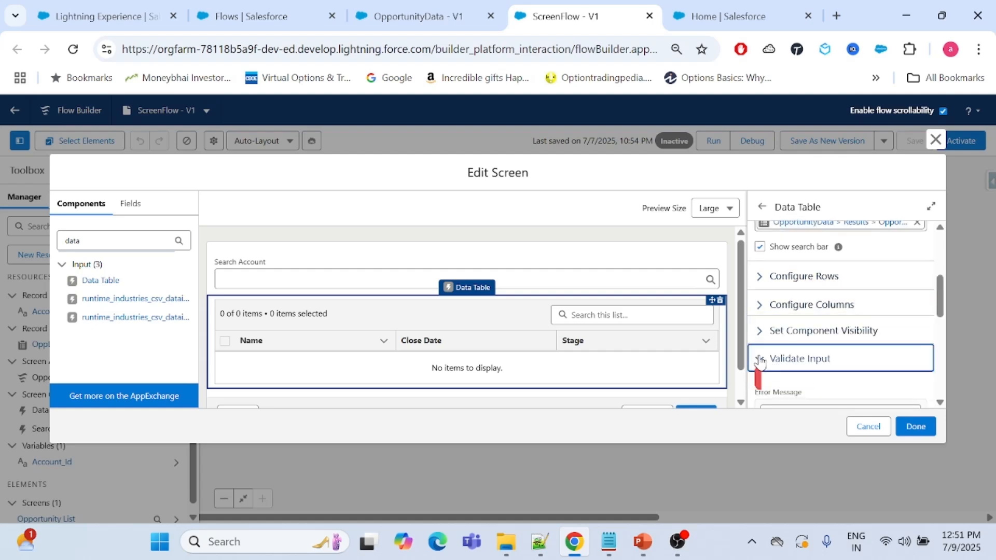
{"action": "left_click", "coordinate": [760, 358]}
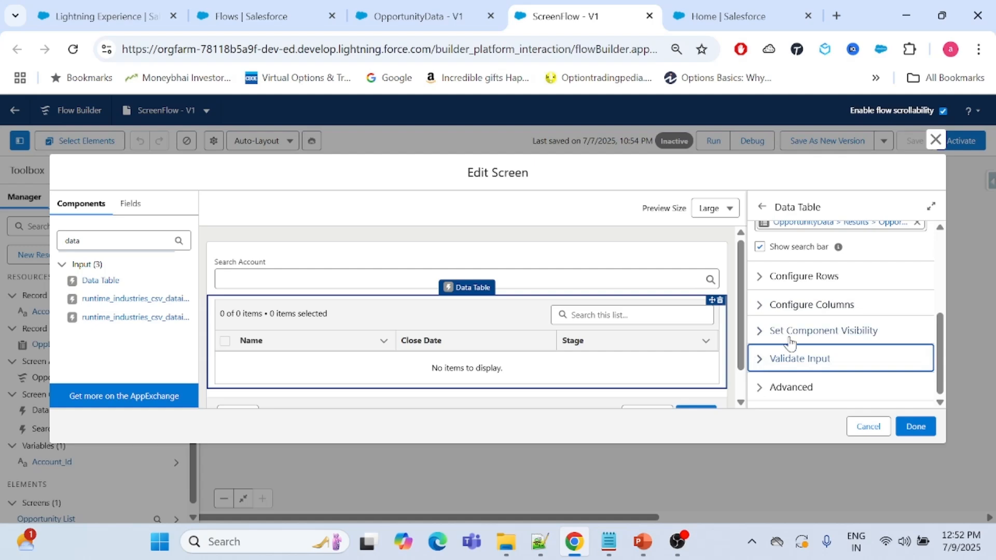
{"action": "left_click_drag", "start_coordinate": [741, 250], "coordinate": [741, 249]}
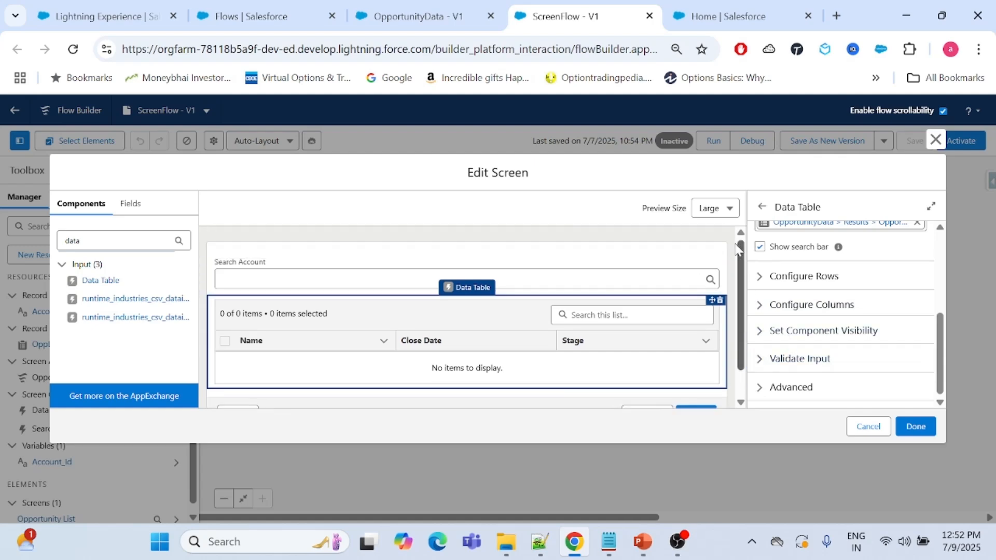
{"action": "left_click", "coordinate": [934, 139]}
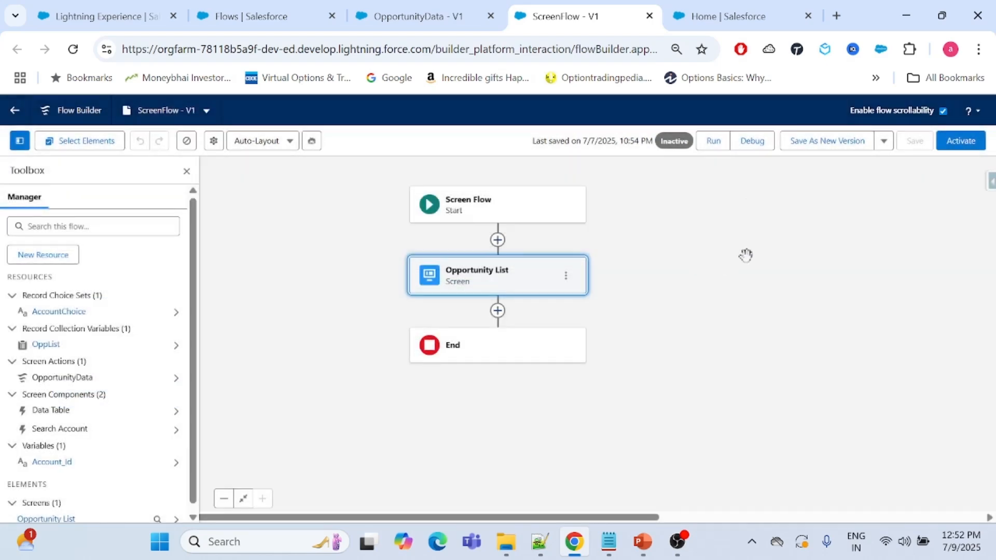
Start a debug run of the screen flow using the latest subflow versions and showing execution details.
{"action": "left_click", "coordinate": [723, 264]}
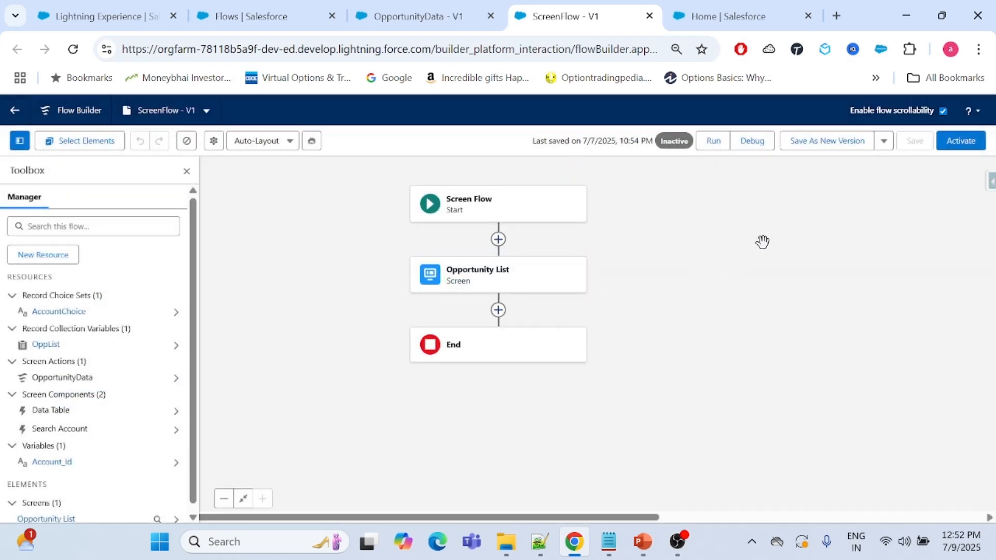
{"action": "left_click", "coordinate": [752, 141]}
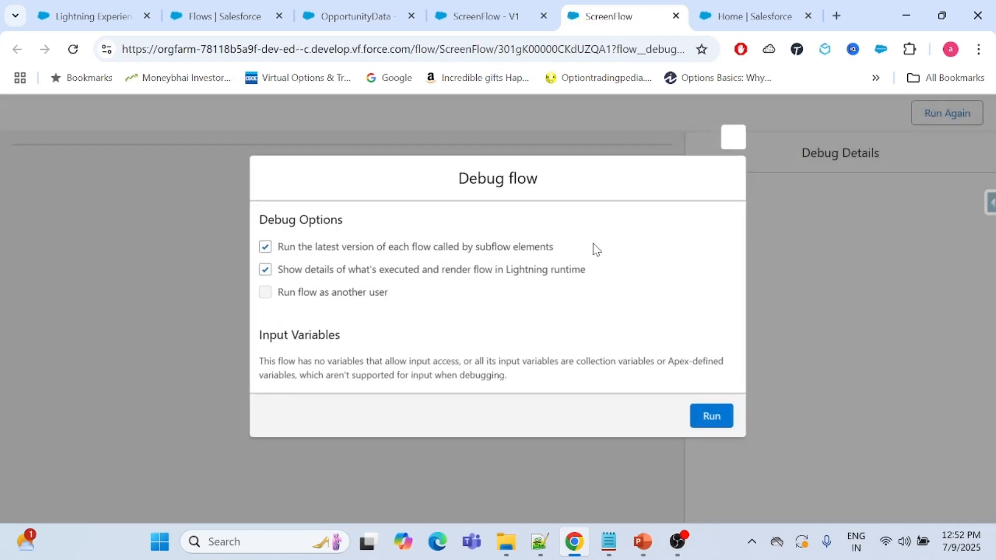
{"action": "left_click", "coordinate": [711, 419]}
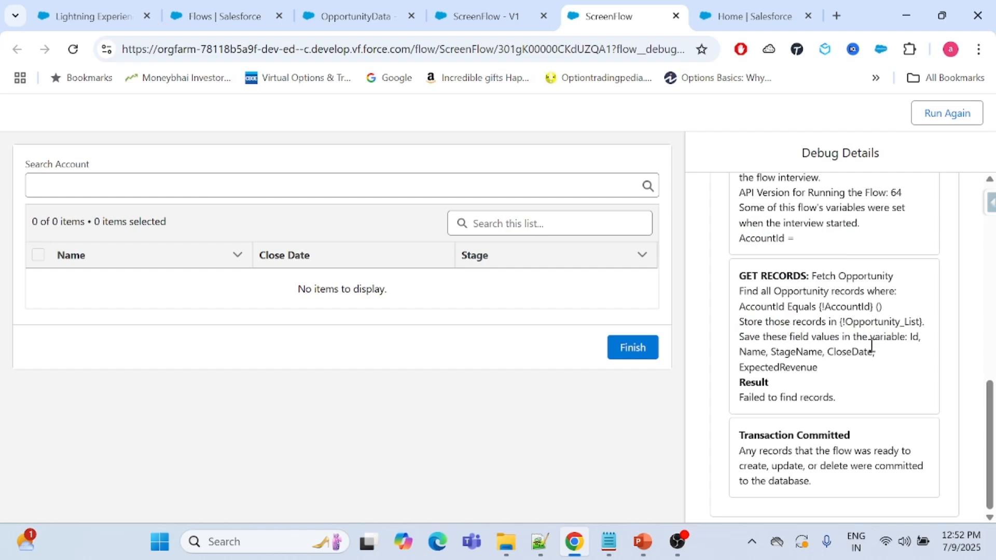
Examine the debug details of the OpportunityData screen action and its debug trace before any account is selected.
{"action": "scroll", "coordinate": [873, 352], "scroll_direction": "up", "scroll_amount": 1}
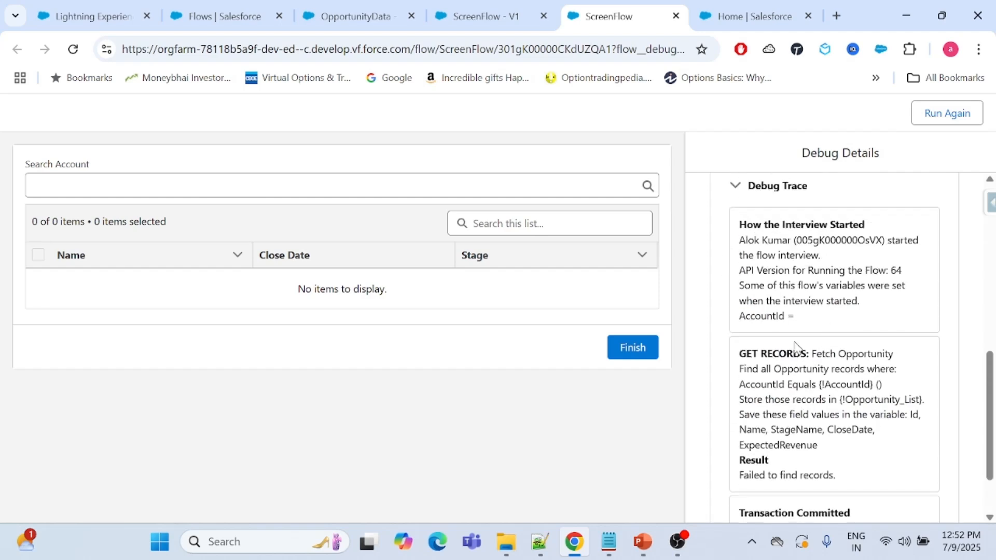
{"action": "scroll", "coordinate": [797, 348], "scroll_direction": "down", "scroll_amount": 1}
{"action": "scroll", "coordinate": [745, 275], "scroll_direction": "up", "scroll_amount": 3}
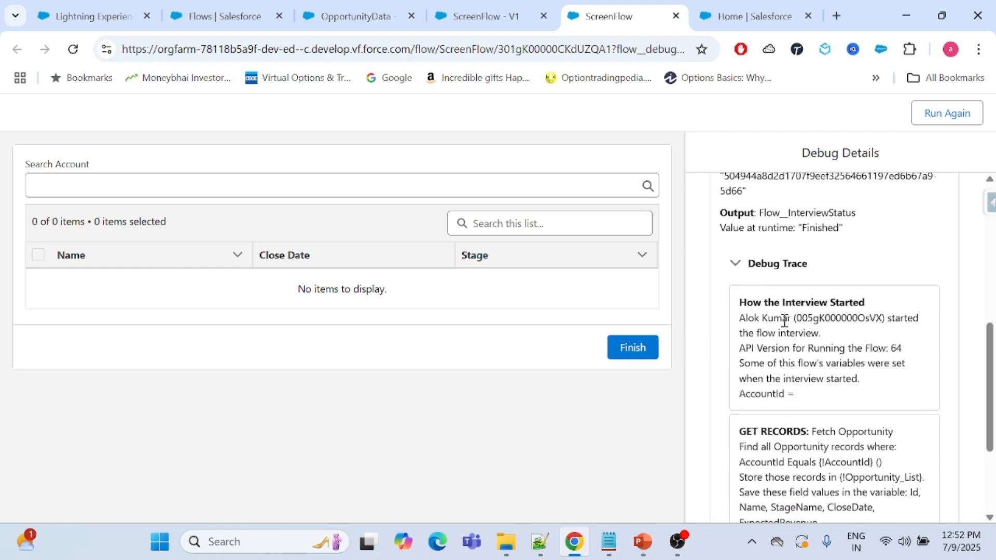
{"action": "scroll", "coordinate": [745, 288], "scroll_direction": "up", "scroll_amount": 2}
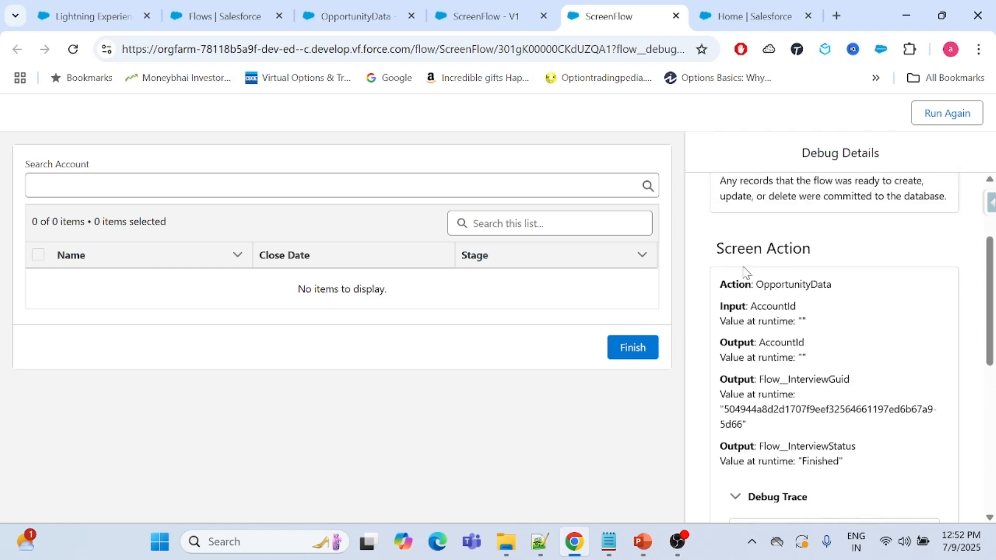
{"action": "left_click_drag", "start_coordinate": [717, 249], "coordinate": [813, 249]}
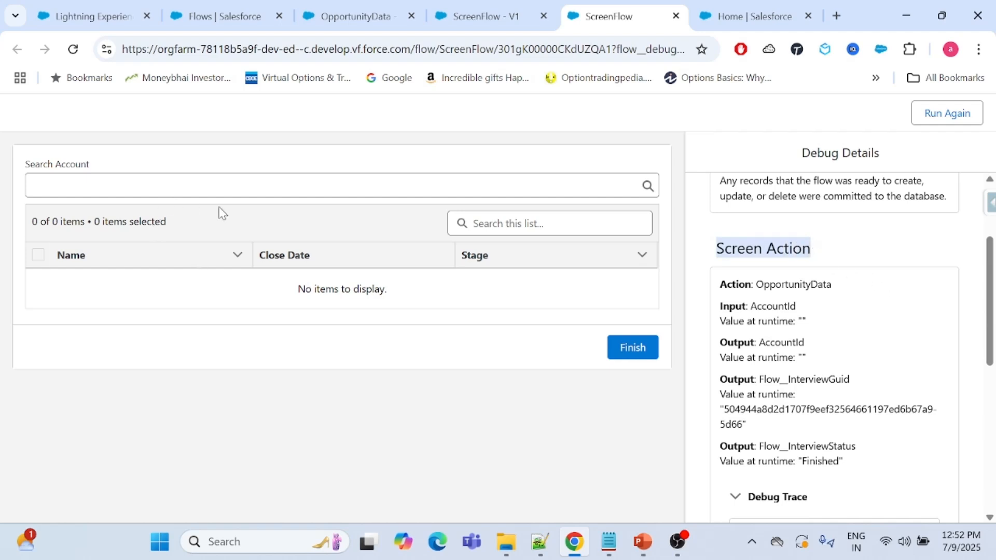
{"action": "left_click", "coordinate": [894, 309]}
{"action": "scroll", "coordinate": [830, 303], "scroll_direction": "down", "scroll_amount": 3}
{"action": "scroll", "coordinate": [830, 304], "scroll_direction": "up", "scroll_amount": 2}
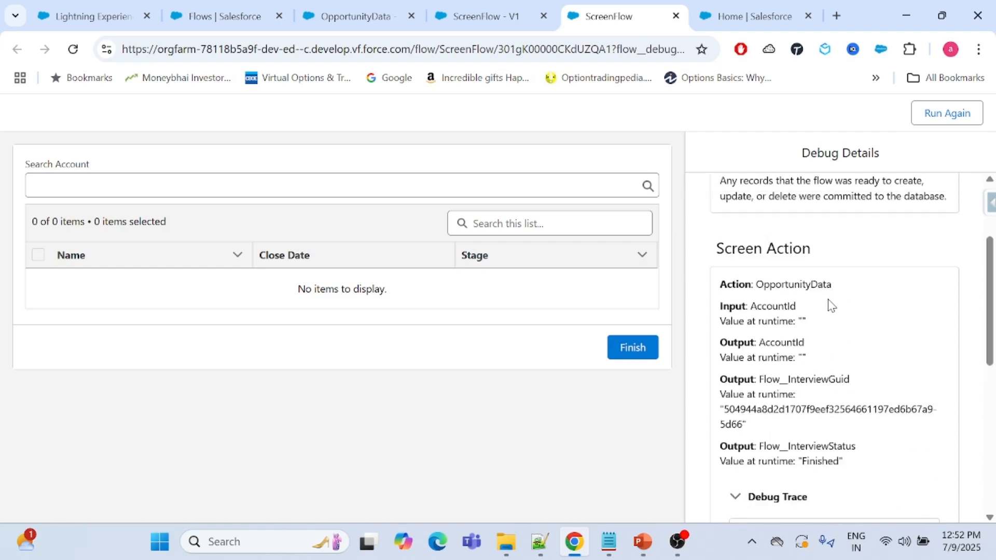
{"action": "scroll", "coordinate": [817, 380], "scroll_direction": "down", "scroll_amount": 6}
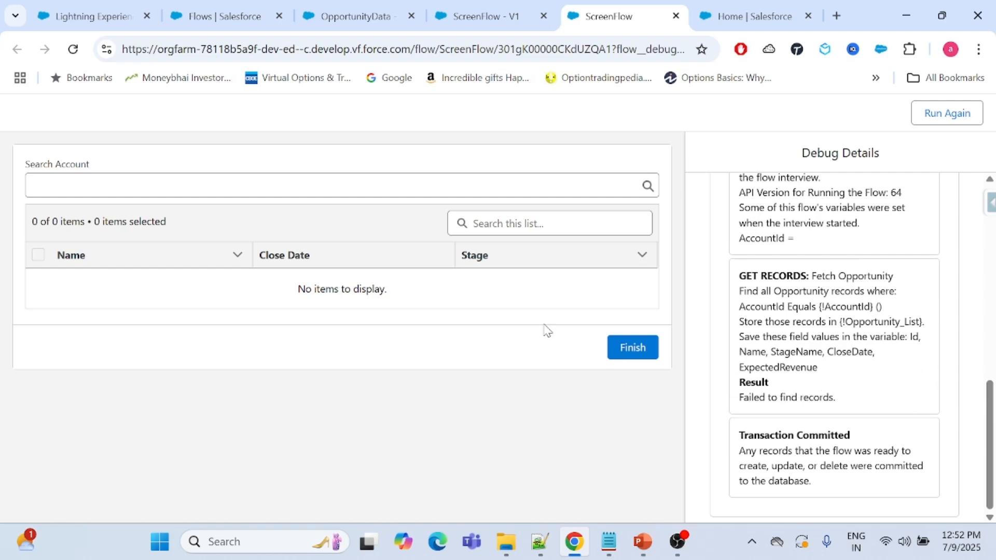
Choose Express Logistics and Transport as the search account and review the OpportunityData action's input and output values in the debug details.
{"action": "left_click", "coordinate": [280, 185]}
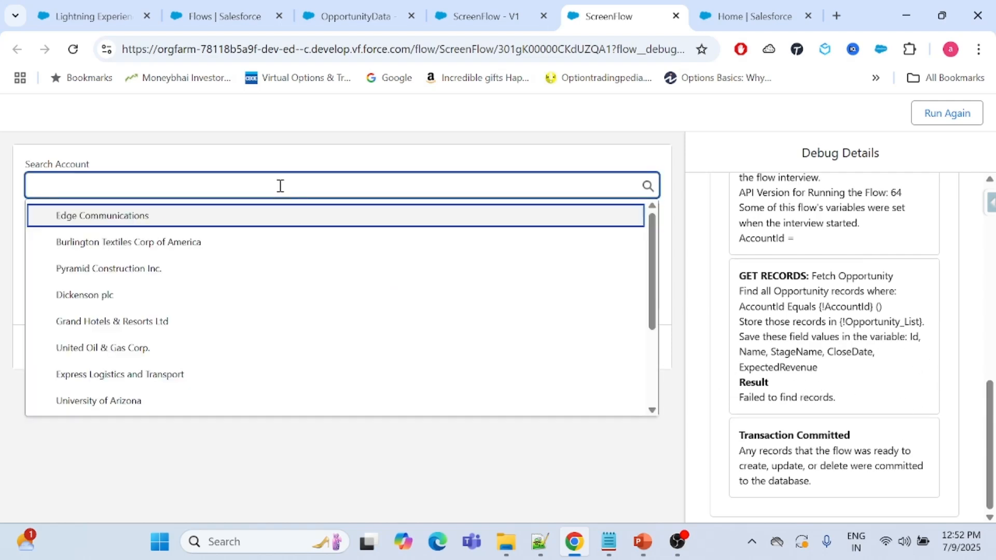
{"action": "left_click", "coordinate": [245, 379]}
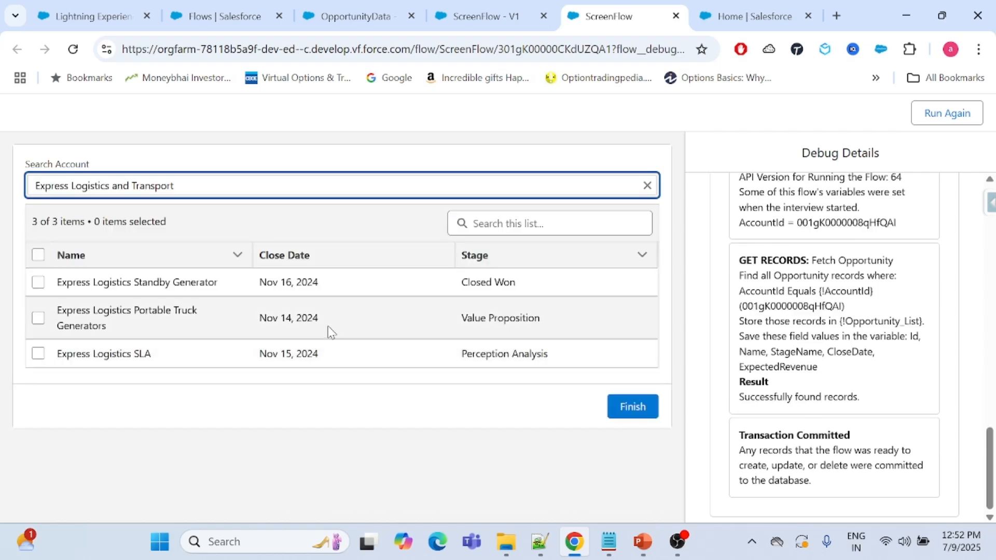
{"action": "scroll", "coordinate": [755, 333], "scroll_direction": "up", "scroll_amount": 2}
{"action": "scroll", "coordinate": [756, 332], "scroll_direction": "up", "scroll_amount": 10}
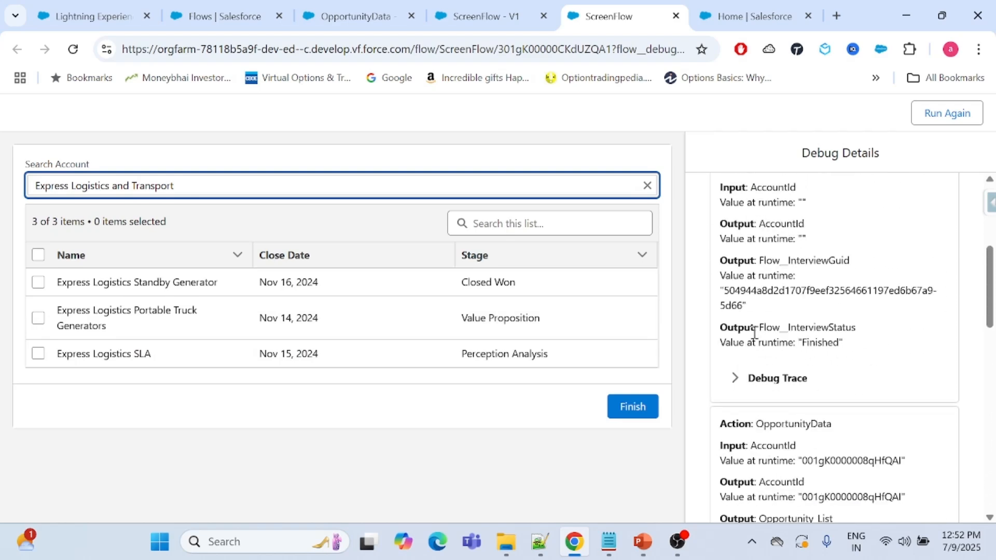
{"action": "scroll", "coordinate": [755, 332], "scroll_direction": "up", "scroll_amount": 3}
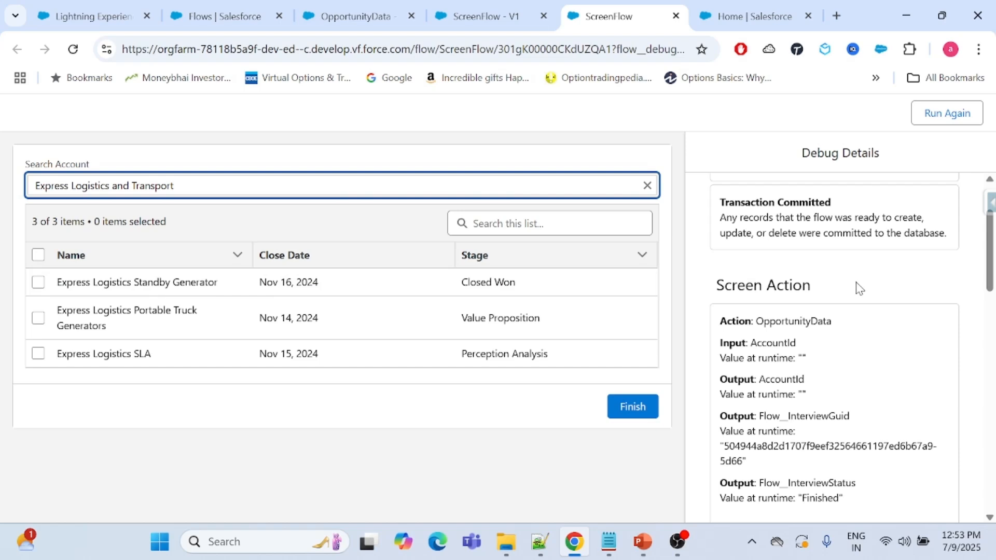
{"action": "scroll", "coordinate": [857, 287], "scroll_direction": "down", "scroll_amount": 1}
{"action": "scroll", "coordinate": [857, 288], "scroll_direction": "down", "scroll_amount": 1}
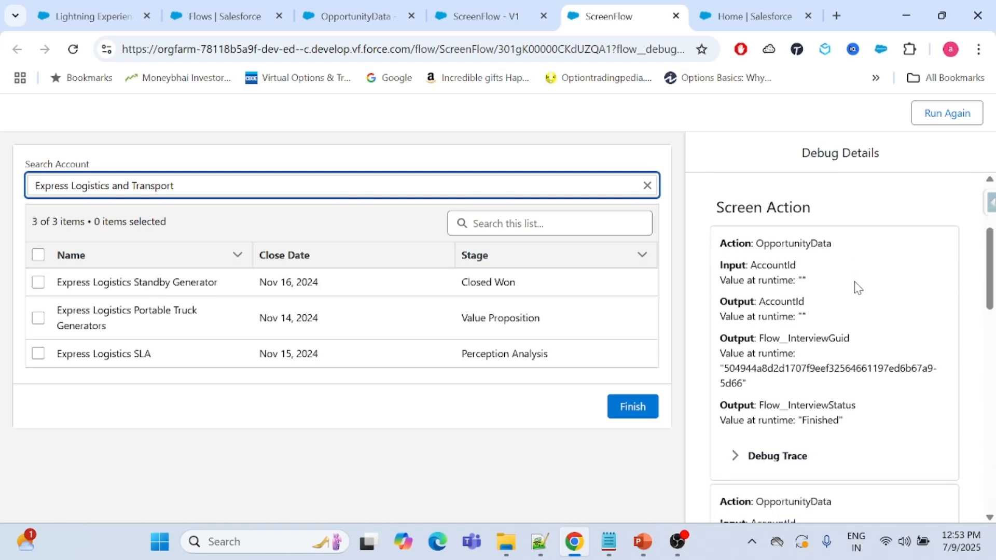
{"action": "scroll", "coordinate": [858, 287], "scroll_direction": "down", "scroll_amount": 3}
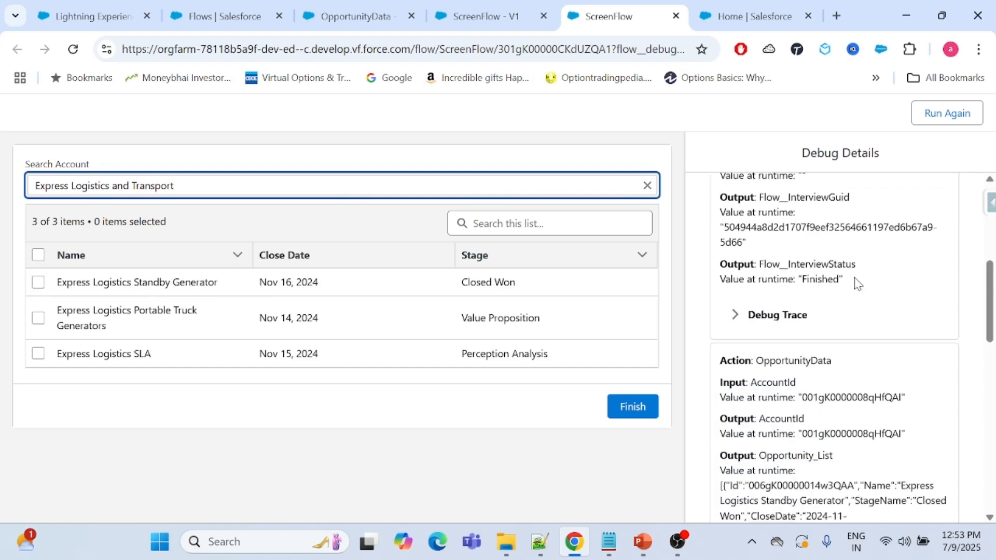
{"action": "scroll", "coordinate": [857, 284], "scroll_direction": "down", "scroll_amount": 2}
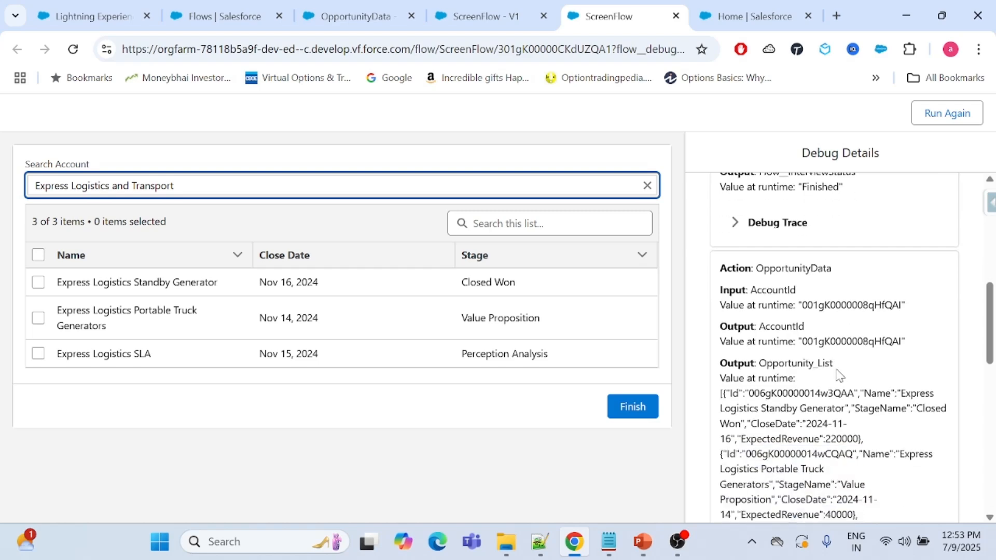
{"action": "scroll", "coordinate": [841, 375], "scroll_direction": "down", "scroll_amount": 3}
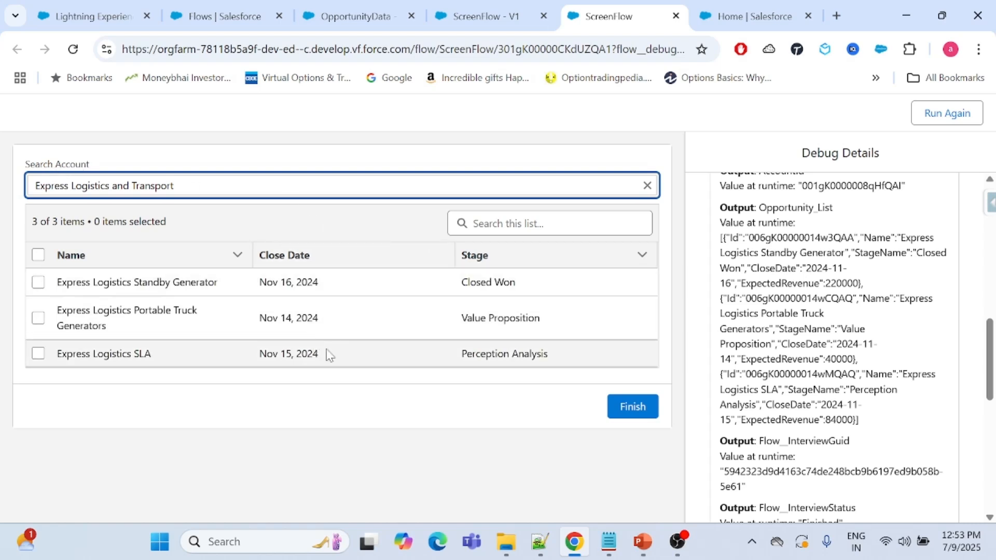
Reopen the Opportunity List screen in the flow builder and compare its configured screen action and components with the debug run.
{"action": "left_click", "coordinate": [485, 12]}
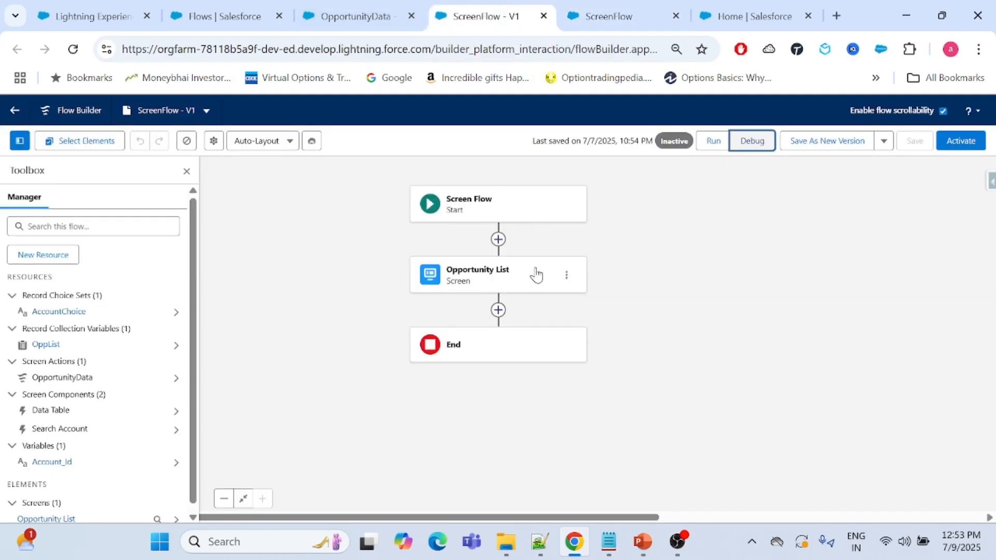
{"action": "double_click", "coordinate": [534, 273]}
{"action": "left_click", "coordinate": [285, 233]}
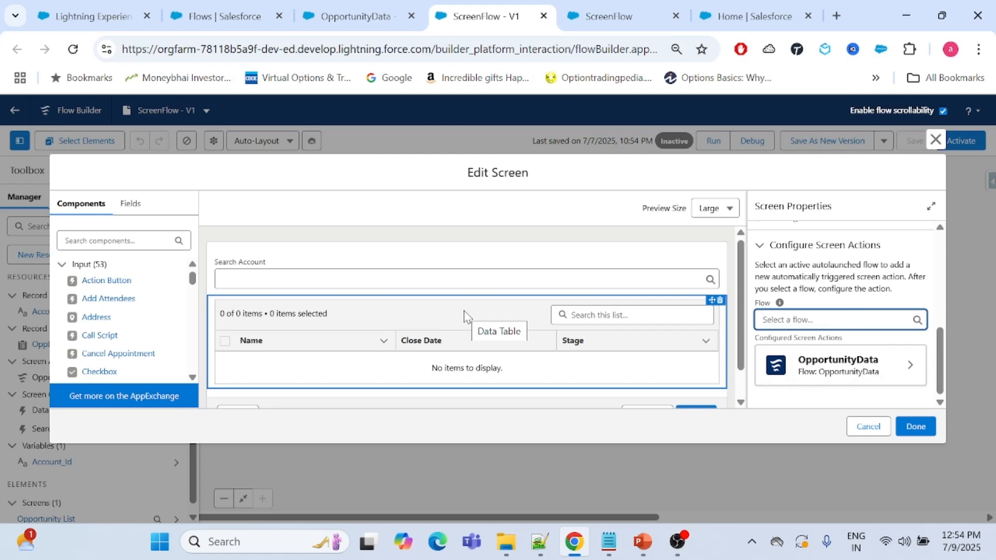
{"action": "left_click", "coordinate": [571, 19]}
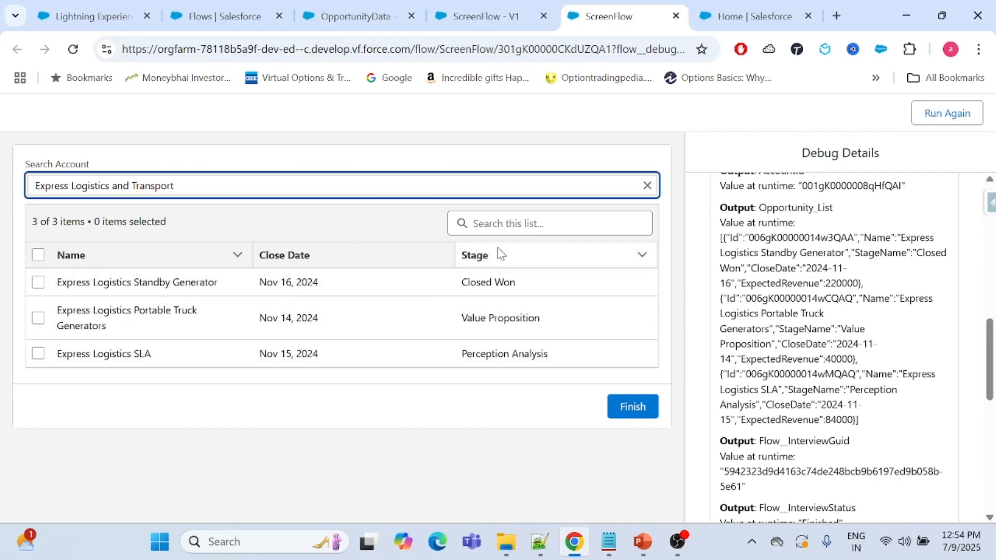
{"action": "left_click", "coordinate": [496, 16]}
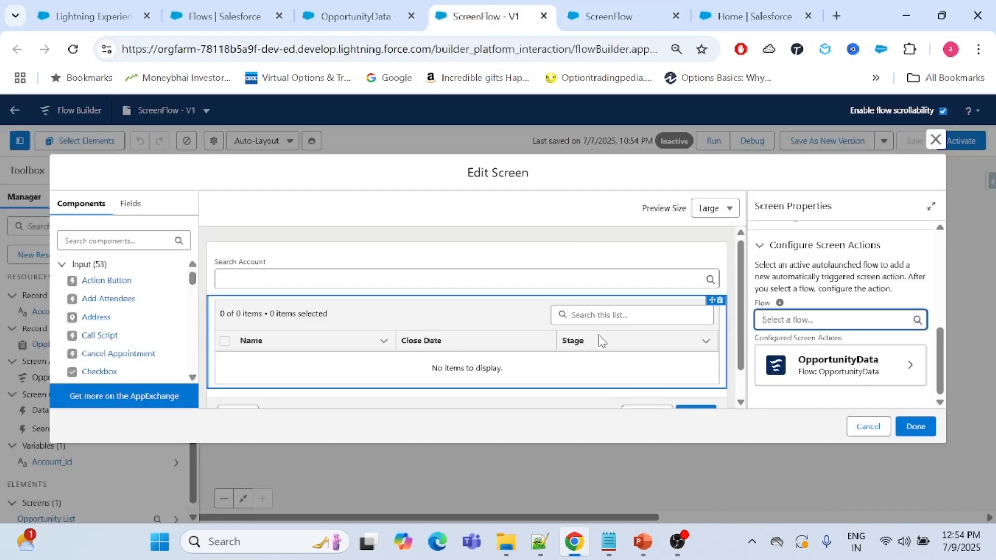